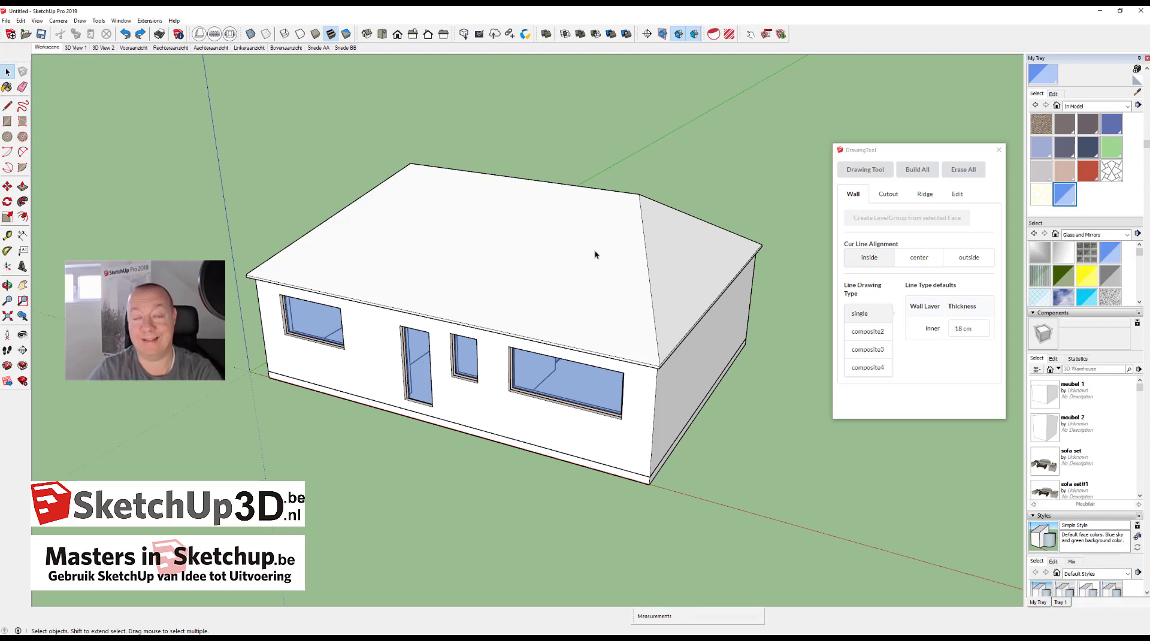
- Orbit and pan until the house's front facade with its windows and door faces the viewer
{"action": "mouse_move", "coordinate": [620, 223]}
{"action": "middle_mouse_down"}
{"action": "mouse_move", "coordinate": [482, 246]}
{"action": "mouse_move", "coordinate": [377, 345]}
{"action": "mouse_move", "coordinate": [411, 320]}
{"action": "mouse_move", "coordinate": [501, 318]}
{"action": "middle_mouse_up"}
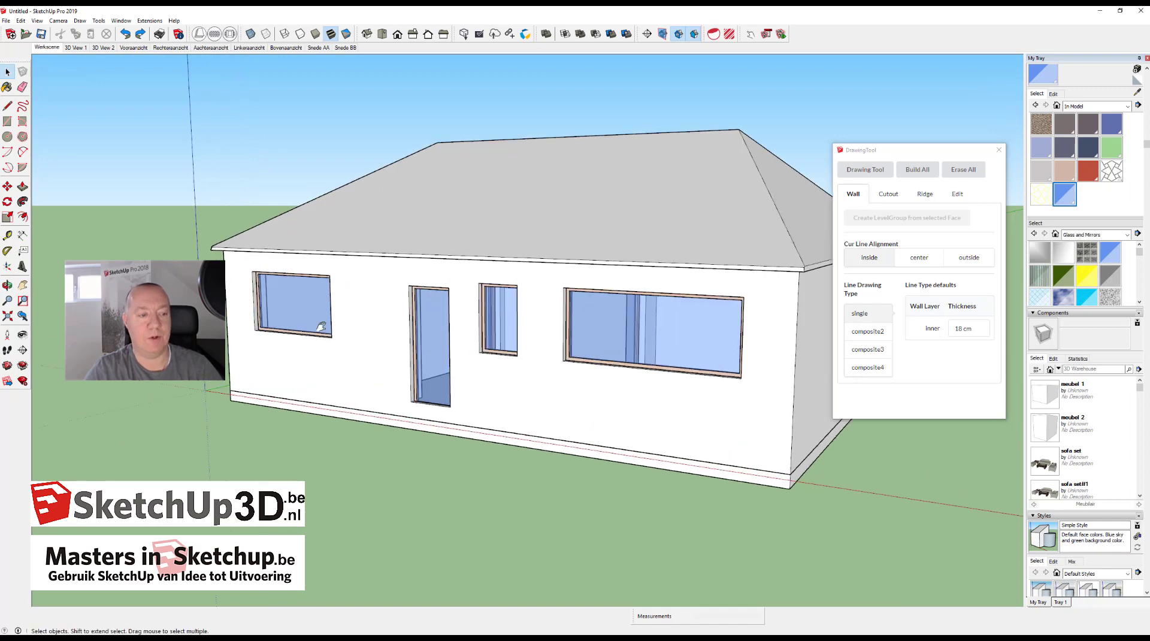
{"action": "middle_click_drag", "start_coordinate": [322, 327], "coordinate": [360, 333], "text": "shift"}
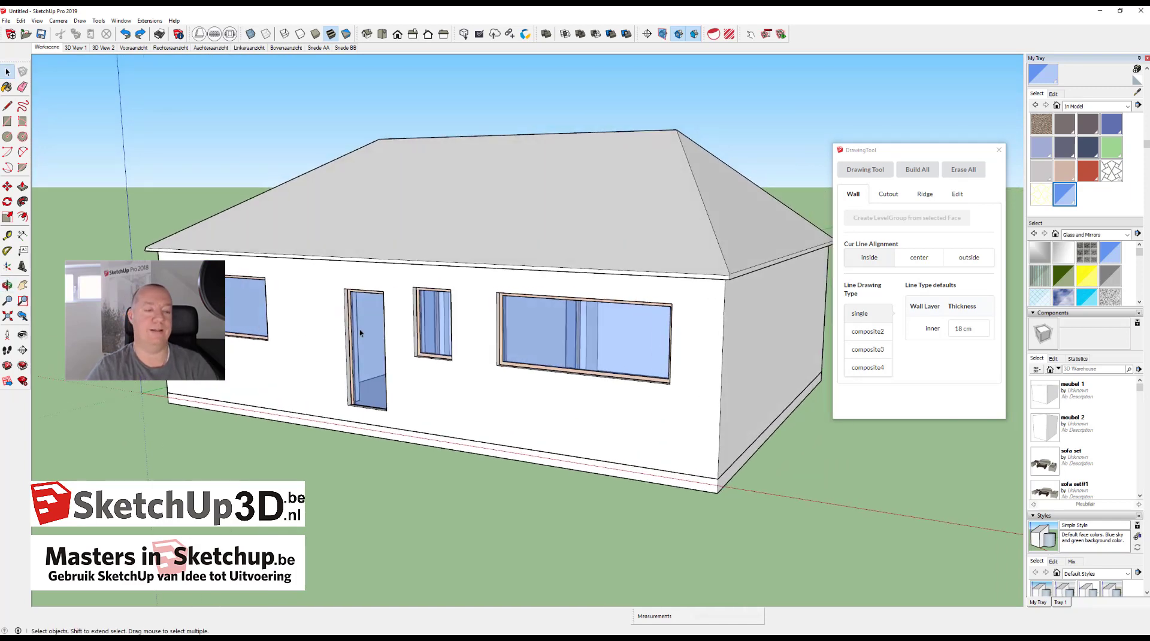
- Sample the window glass material, lower its opacity to 47, and browse for a texture image
{"action": "left_click", "coordinate": [1137, 91]}
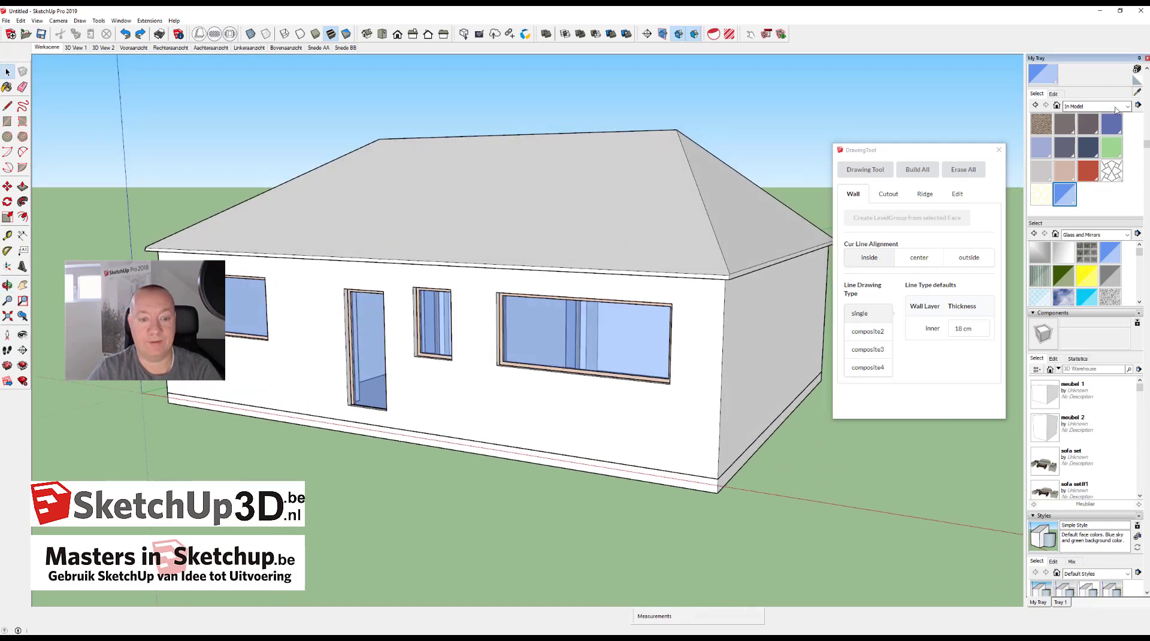
{"action": "left_click", "coordinate": [646, 333]}
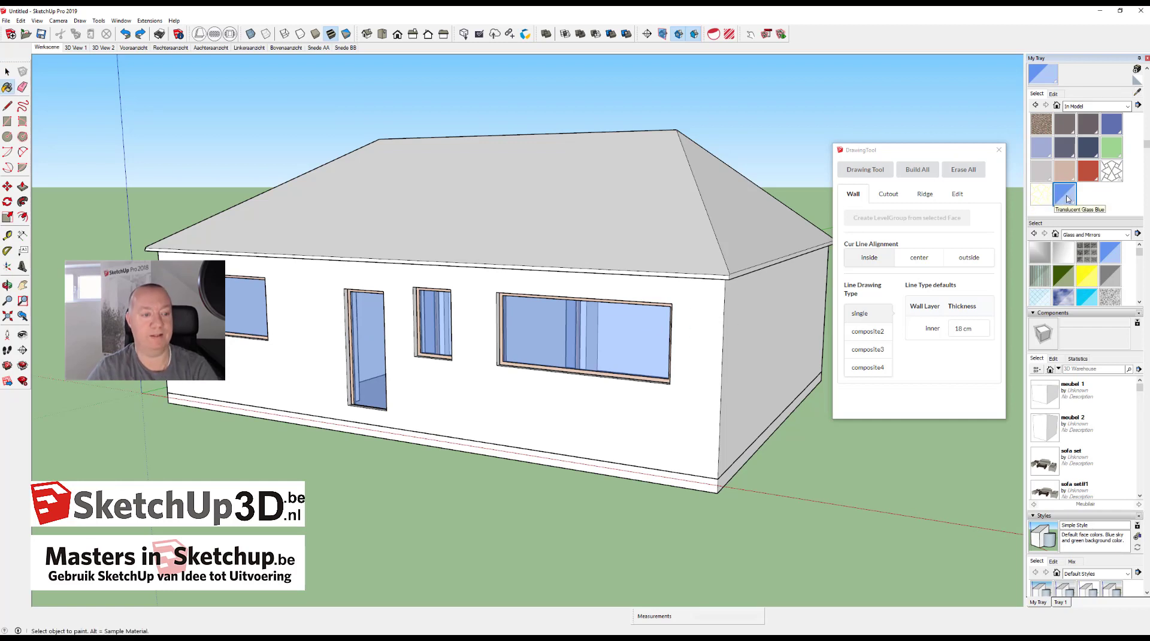
{"action": "left_click", "coordinate": [1054, 94]}
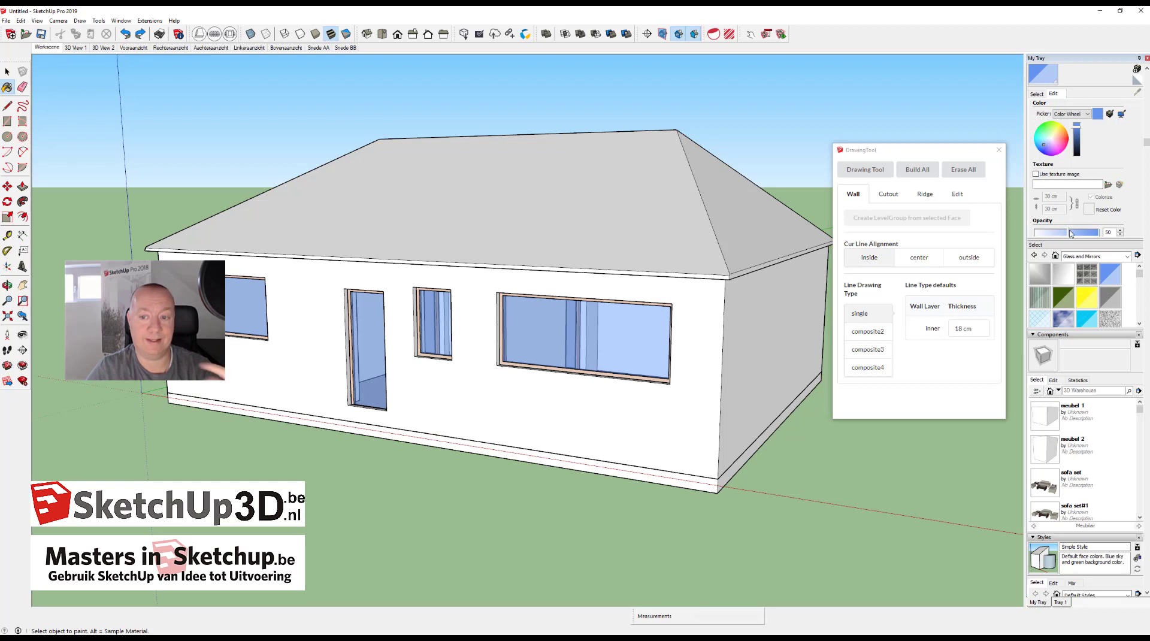
{"action": "mouse_move", "coordinate": [1066, 235]}
{"action": "left_mouse_down"}
{"action": "mouse_move", "coordinate": [1033, 232]}
{"action": "mouse_move", "coordinate": [1066, 236]}
{"action": "left_mouse_up"}
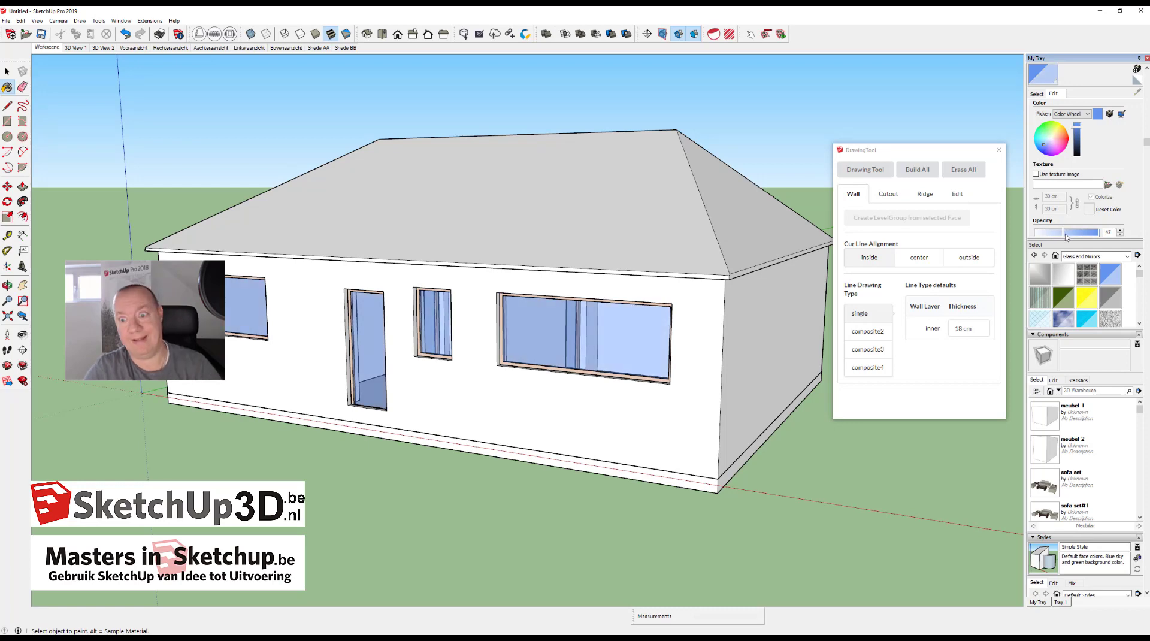
{"action": "left_click", "coordinate": [1108, 185]}
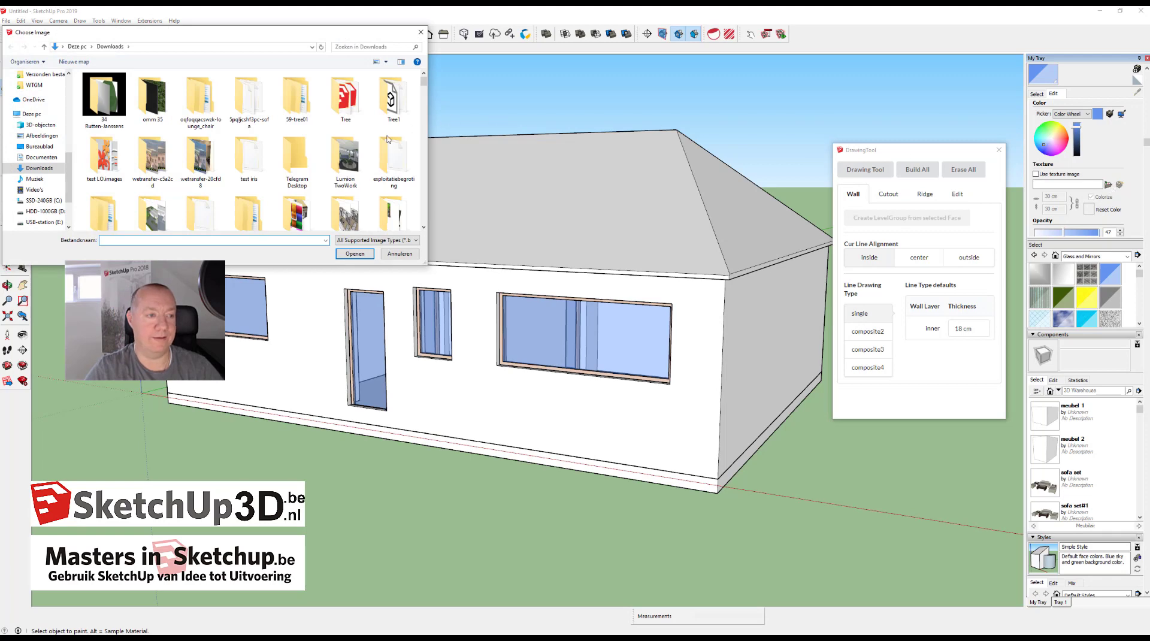
- Load the sky image as the glass texture with a width of 500 cm
{"action": "scroll", "coordinate": [336, 145], "scroll_direction": "down", "scroll_amount": 3}
{"action": "scroll", "coordinate": [336, 145], "scroll_direction": "down", "scroll_amount": 1}
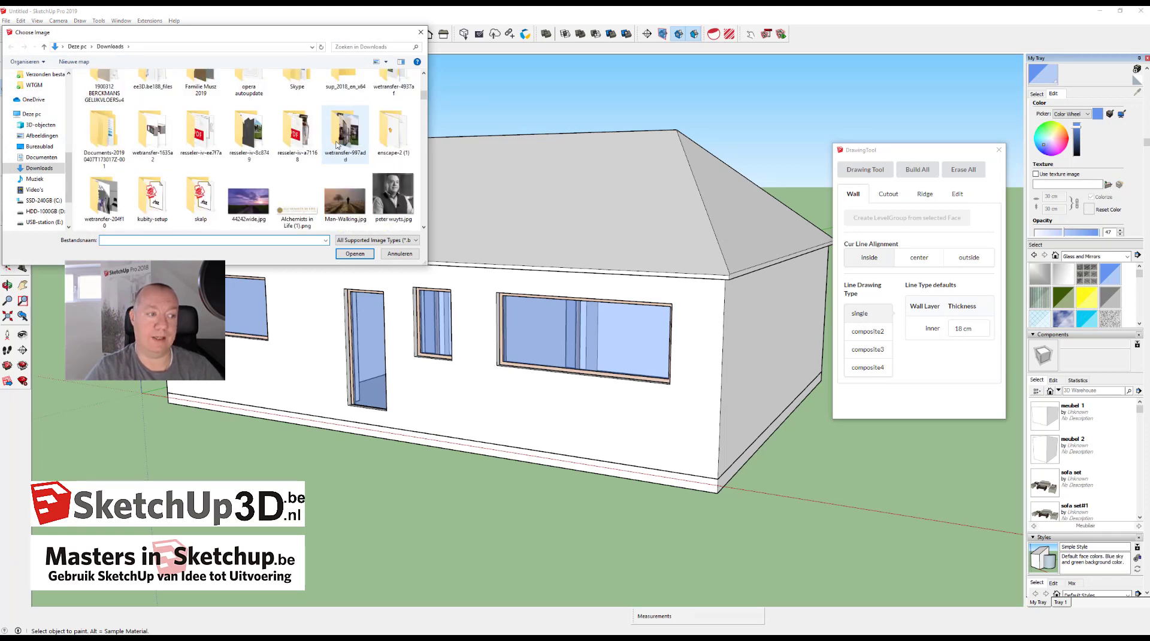
{"action": "double_click", "coordinate": [257, 204]}
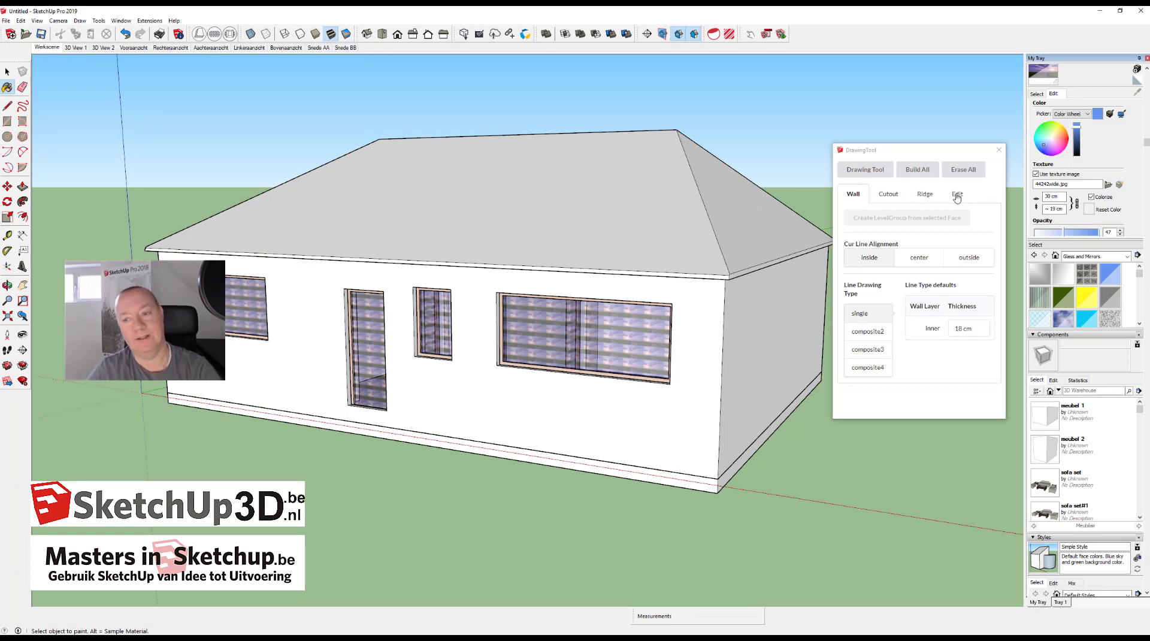
{"action": "type", "text": "500"}
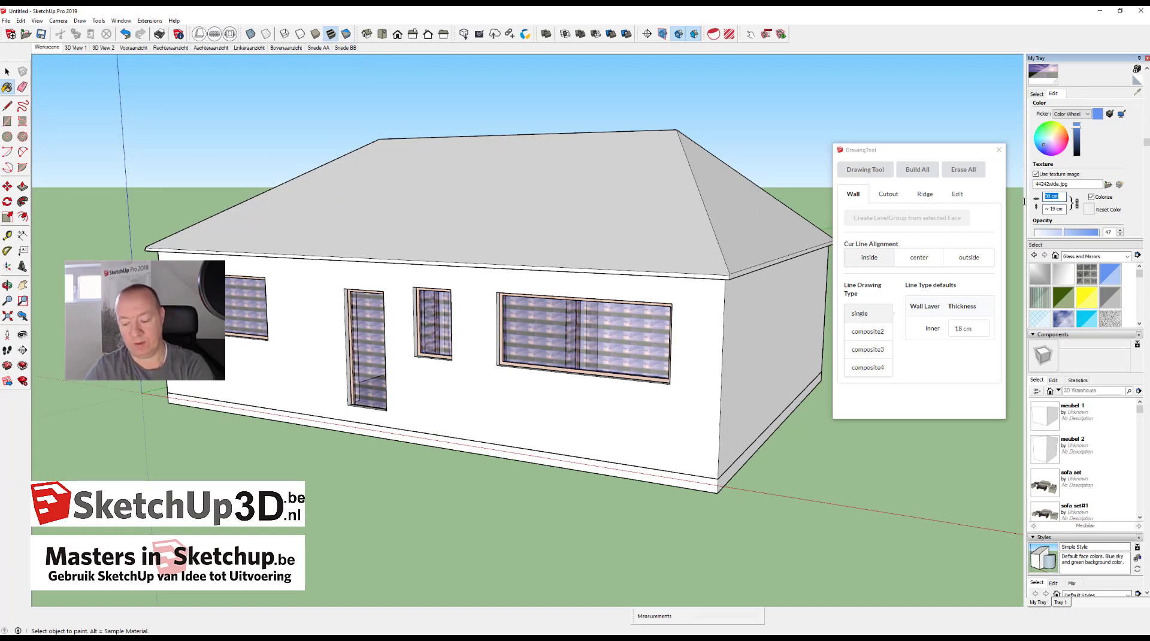
{"action": "key", "text": "Return"}
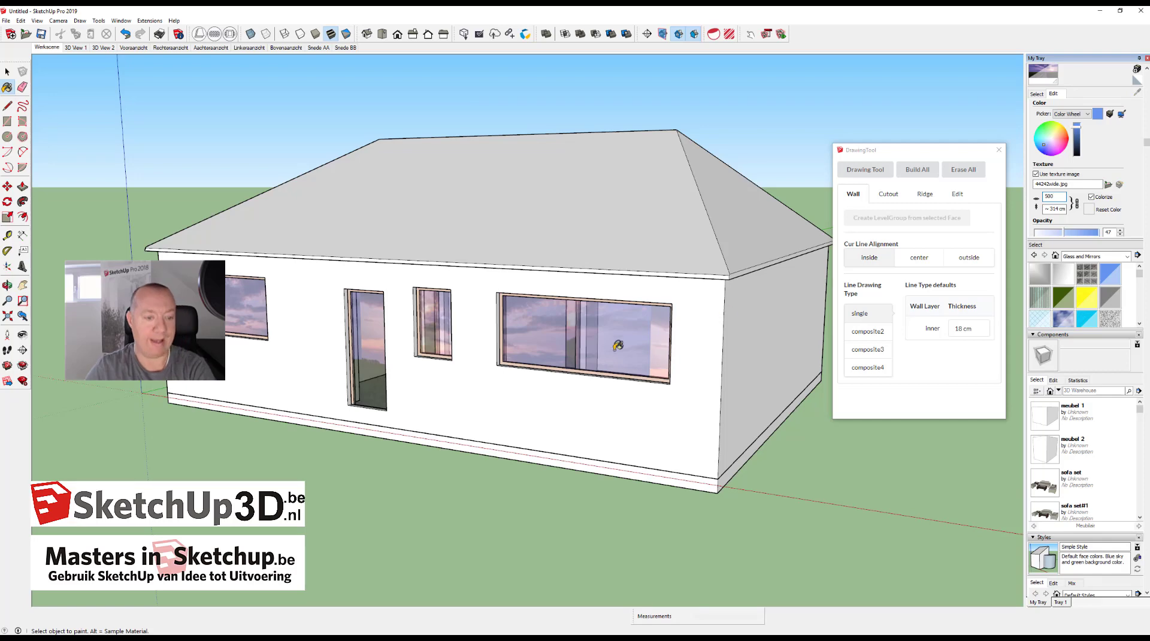
- Orbit to a frontal view, enter the large window group and select its glass face
{"action": "mouse_move", "coordinate": [483, 403]}
{"action": "middle_mouse_down"}
{"action": "mouse_move", "coordinate": [708, 368]}
{"action": "mouse_move", "coordinate": [573, 360]}
{"action": "mouse_move", "coordinate": [521, 388]}
{"action": "mouse_move", "coordinate": [604, 430]}
{"action": "mouse_move", "coordinate": [593, 395]}
{"action": "mouse_move", "coordinate": [518, 403]}
{"action": "mouse_move", "coordinate": [663, 403]}
{"action": "mouse_move", "coordinate": [749, 378]}
{"action": "mouse_move", "coordinate": [562, 365]}
{"action": "mouse_move", "coordinate": [485, 387]}
{"action": "mouse_move", "coordinate": [444, 344]}
{"action": "mouse_move", "coordinate": [439, 359]}
{"action": "mouse_move", "coordinate": [519, 402]}
{"action": "mouse_move", "coordinate": [770, 398]}
{"action": "mouse_move", "coordinate": [673, 380]}
{"action": "mouse_move", "coordinate": [623, 380]}
{"action": "mouse_move", "coordinate": [686, 384]}
{"action": "mouse_move", "coordinate": [535, 398]}
{"action": "middle_mouse_up"}
{"action": "key", "text": "b"}
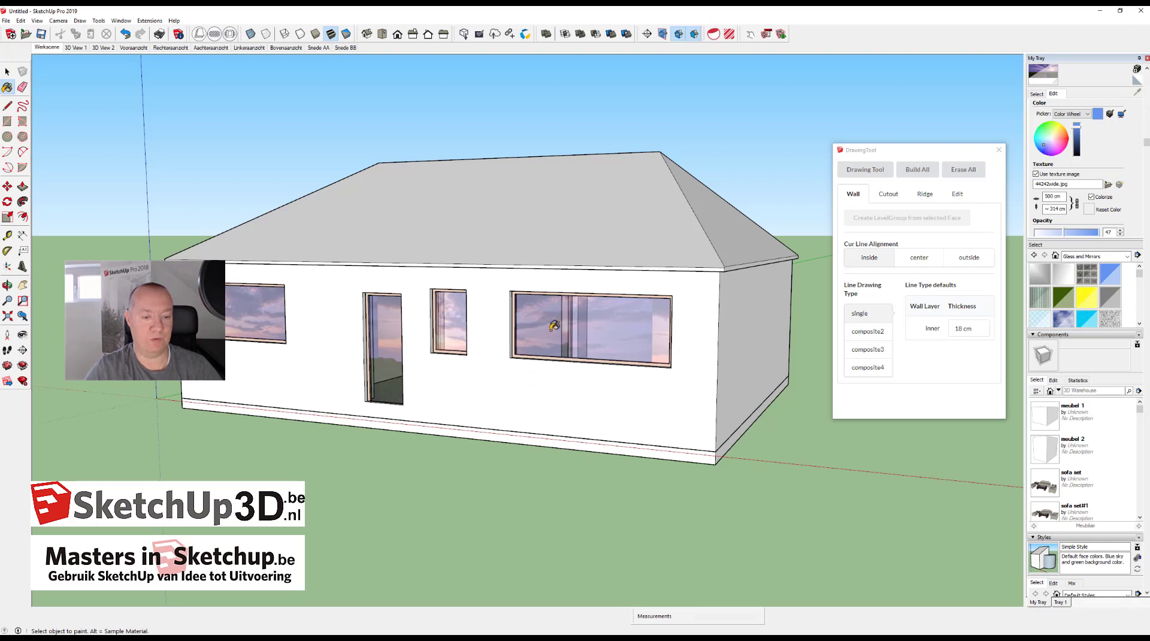
{"action": "key", "text": "space"}
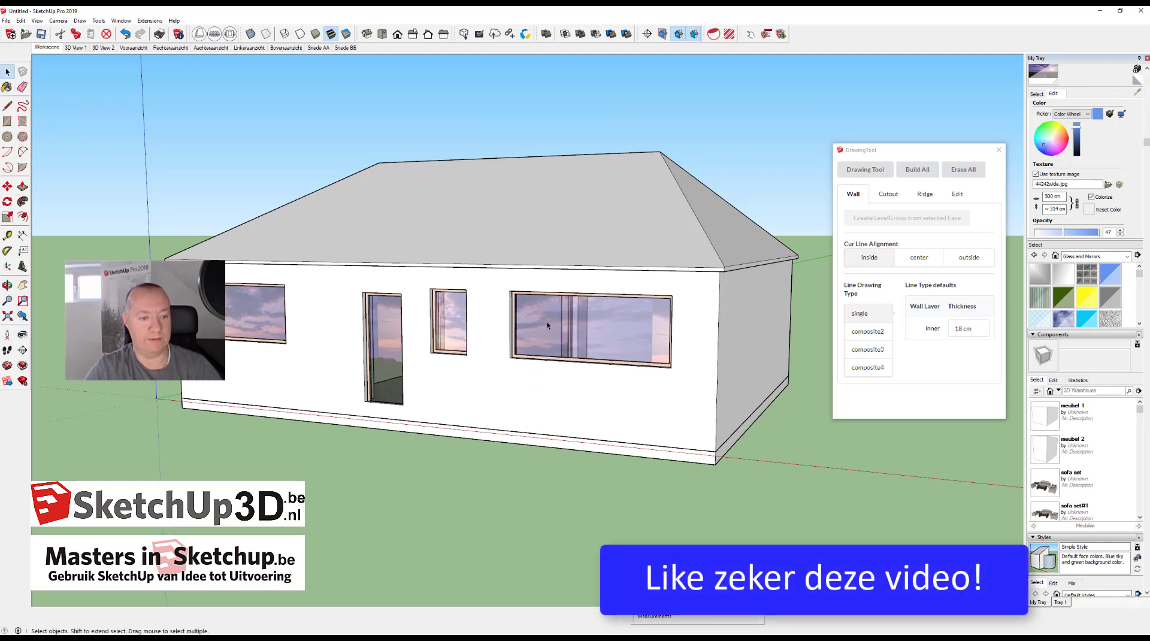
{"action": "double_click", "coordinate": [547, 326]}
{"action": "left_click", "coordinate": [547, 325]}
- Reposition the sky texture on the large window's glass by enlarging it and moving it down
{"action": "right_click", "coordinate": [547, 325]}
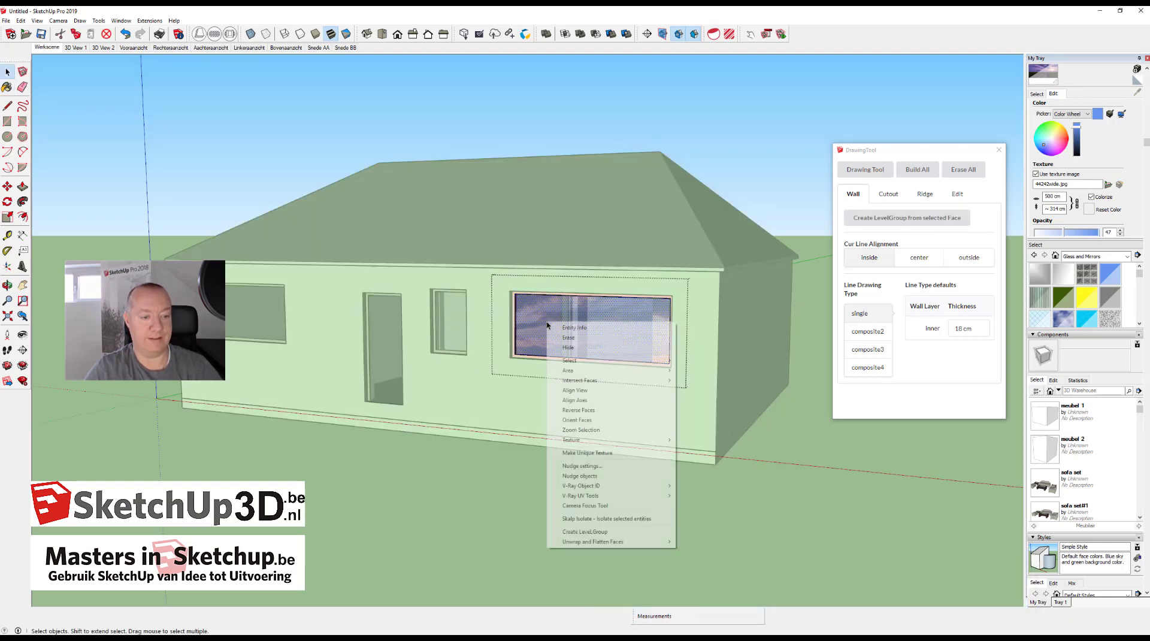
{"action": "mouse_move", "coordinate": [611, 440]}
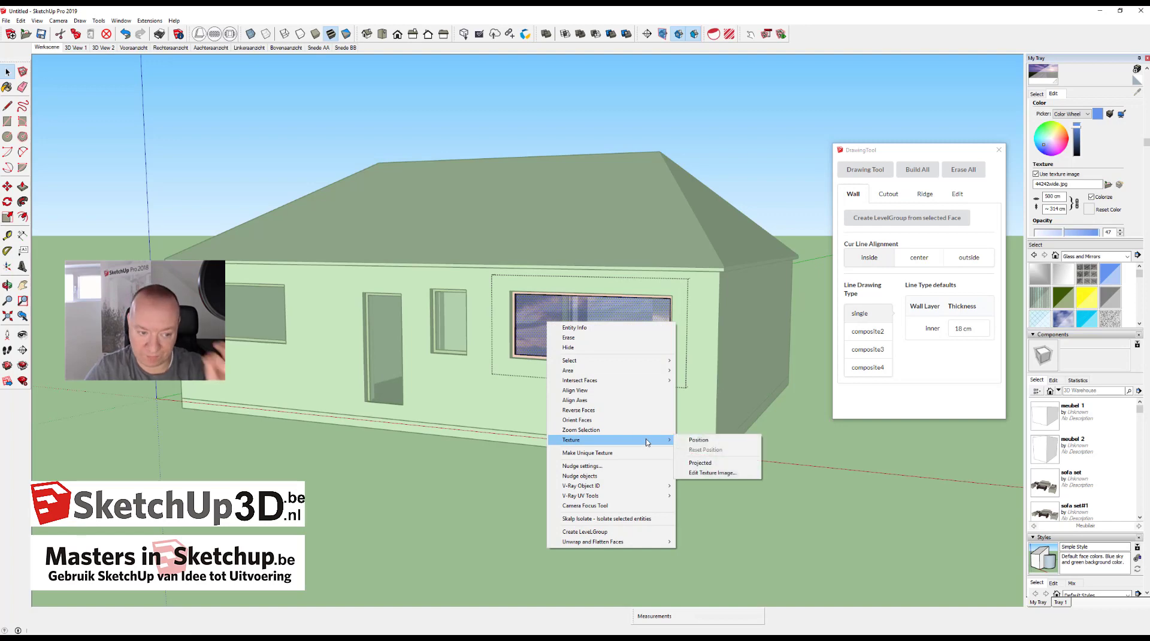
{"action": "left_click", "coordinate": [696, 440]}
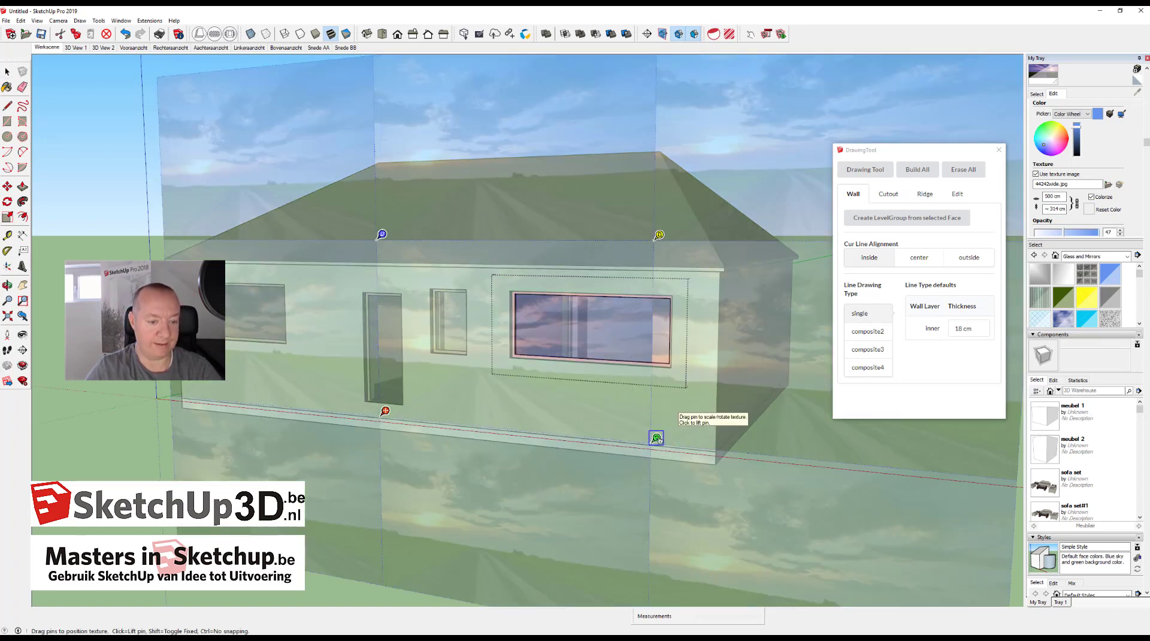
{"action": "left_click_drag", "start_coordinate": [657, 438], "coordinate": [777, 449]}
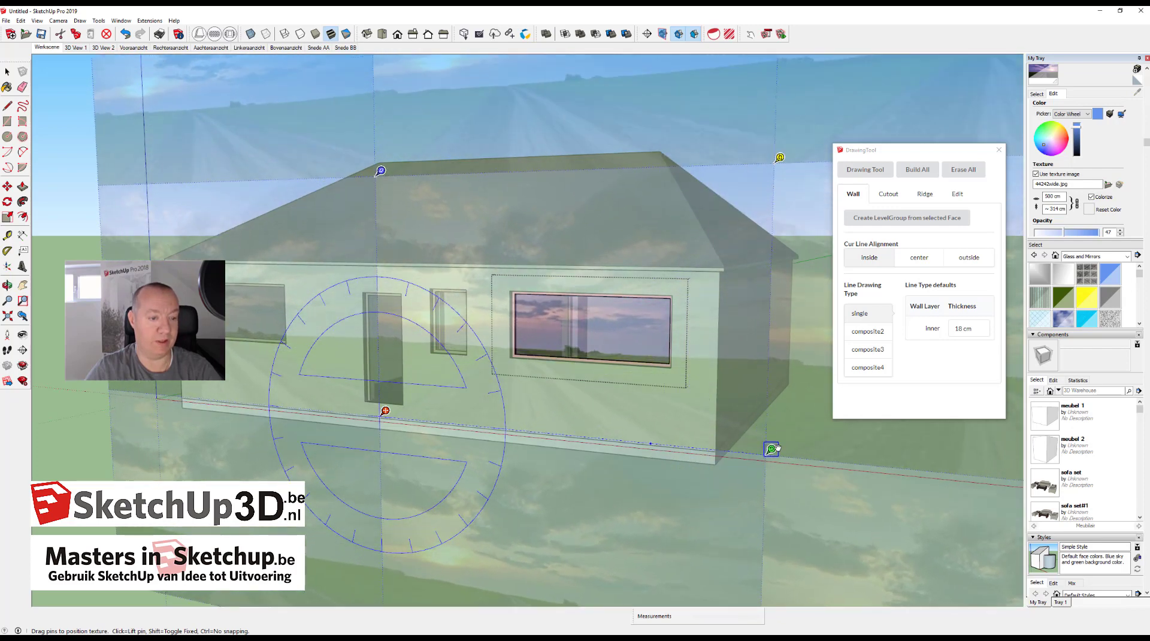
{"action": "mouse_move", "coordinate": [777, 449]}
{"action": "left_mouse_down"}
{"action": "mouse_move", "coordinate": [837, 455]}
{"action": "mouse_move", "coordinate": [516, 419]}
{"action": "mouse_move", "coordinate": [585, 441]}
{"action": "mouse_move", "coordinate": [683, 436]}
{"action": "mouse_move", "coordinate": [700, 440]}
{"action": "mouse_move", "coordinate": [582, 443]}
{"action": "mouse_move", "coordinate": [716, 456]}
{"action": "left_mouse_up"}
{"action": "left_click_drag", "start_coordinate": [661, 335], "coordinate": [663, 397]}
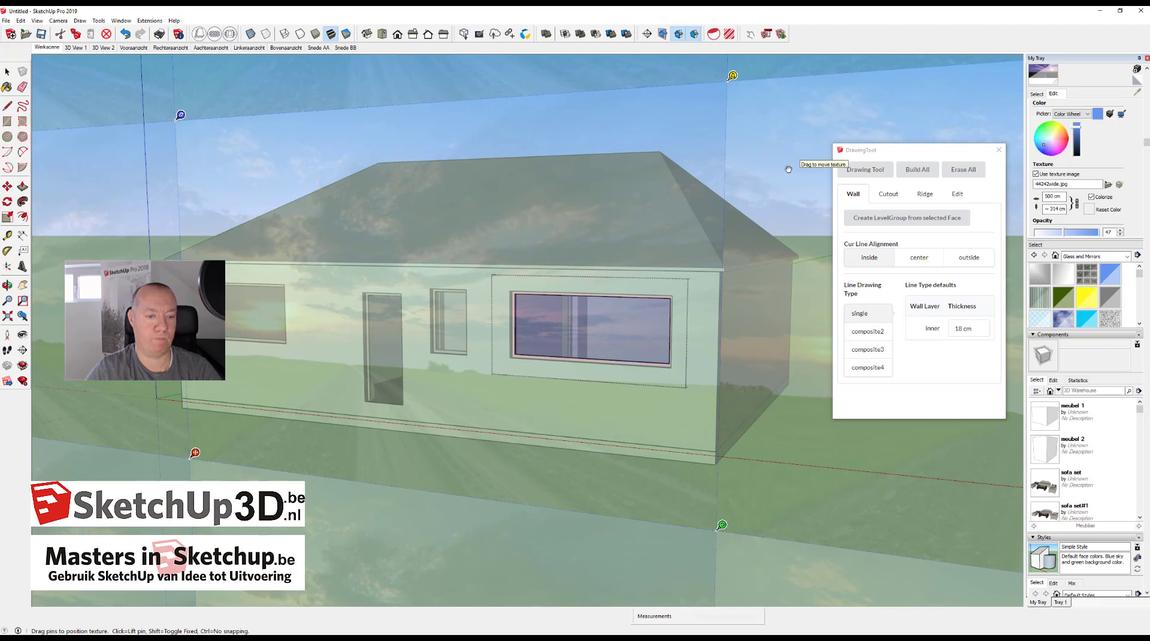
{"action": "scroll", "coordinate": [294, 389], "scroll_direction": "down", "scroll_amount": 3}
{"action": "scroll", "coordinate": [319, 319], "scroll_direction": "down", "scroll_amount": 3}
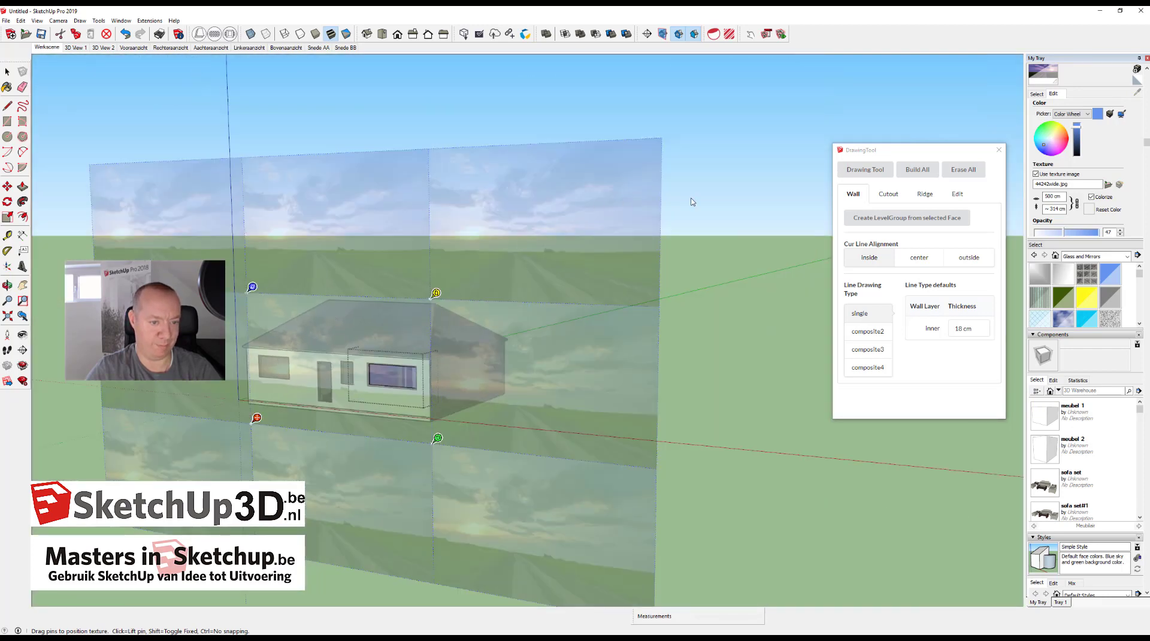
{"action": "left_click", "coordinate": [692, 202]}
- From a near-front view, select the large window's glass and list the model's materials
{"action": "scroll", "coordinate": [386, 465], "scroll_direction": "up", "scroll_amount": 3}
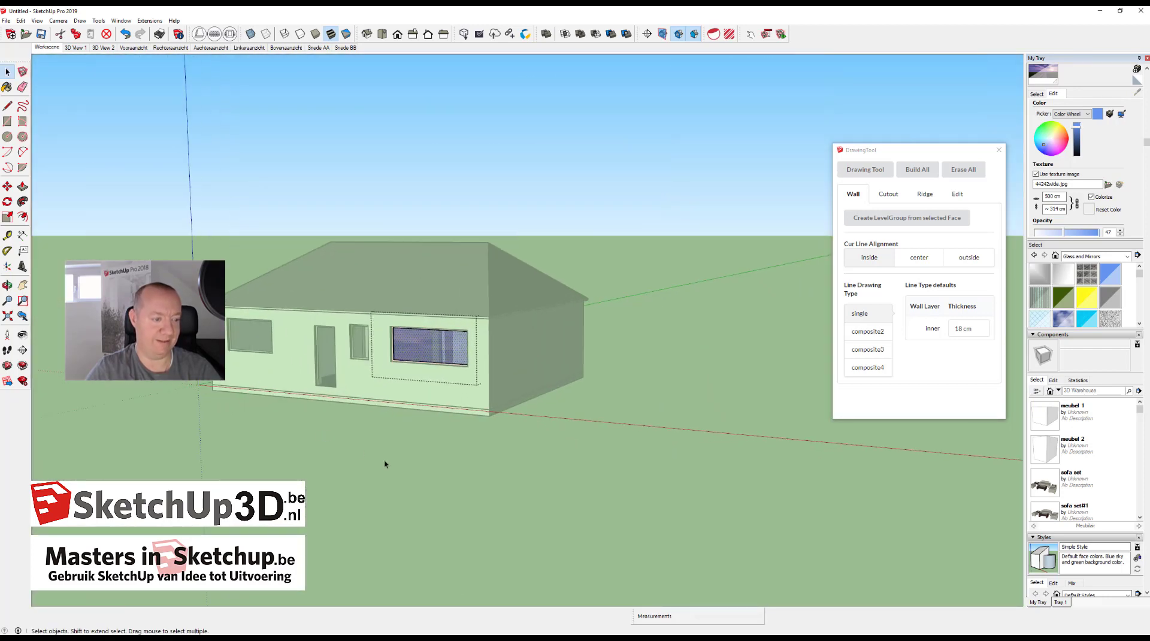
{"action": "scroll", "coordinate": [369, 465], "scroll_direction": "up", "scroll_amount": 2}
{"action": "scroll", "coordinate": [365, 462], "scroll_direction": "up", "scroll_amount": 2}
{"action": "mouse_move", "coordinate": [359, 458]}
{"action": "middle_mouse_down"}
{"action": "mouse_move", "coordinate": [608, 428]}
{"action": "mouse_move", "coordinate": [611, 469]}
{"action": "mouse_move", "coordinate": [475, 482]}
{"action": "mouse_move", "coordinate": [267, 449]}
{"action": "mouse_move", "coordinate": [321, 436]}
{"action": "mouse_move", "coordinate": [426, 375]}
{"action": "mouse_move", "coordinate": [474, 327]}
{"action": "middle_mouse_up"}
{"action": "scroll", "coordinate": [548, 352], "scroll_direction": "up", "scroll_amount": 1}
{"action": "scroll", "coordinate": [539, 354], "scroll_direction": "up", "scroll_amount": 1}
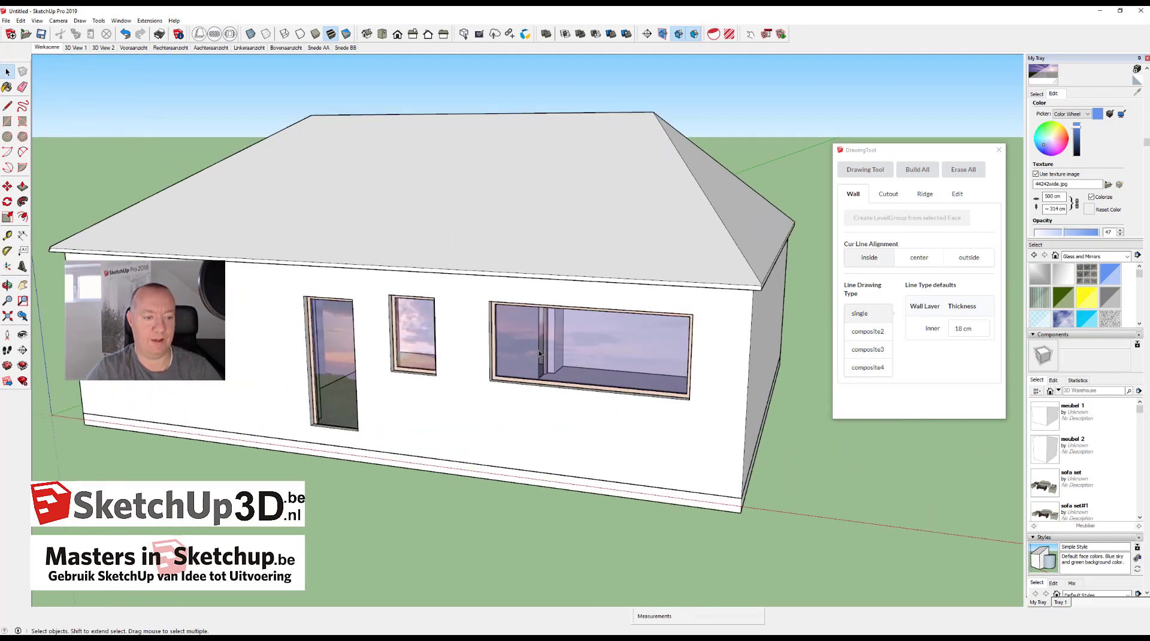
{"action": "double_click", "coordinate": [536, 343]}
{"action": "left_click", "coordinate": [545, 345]}
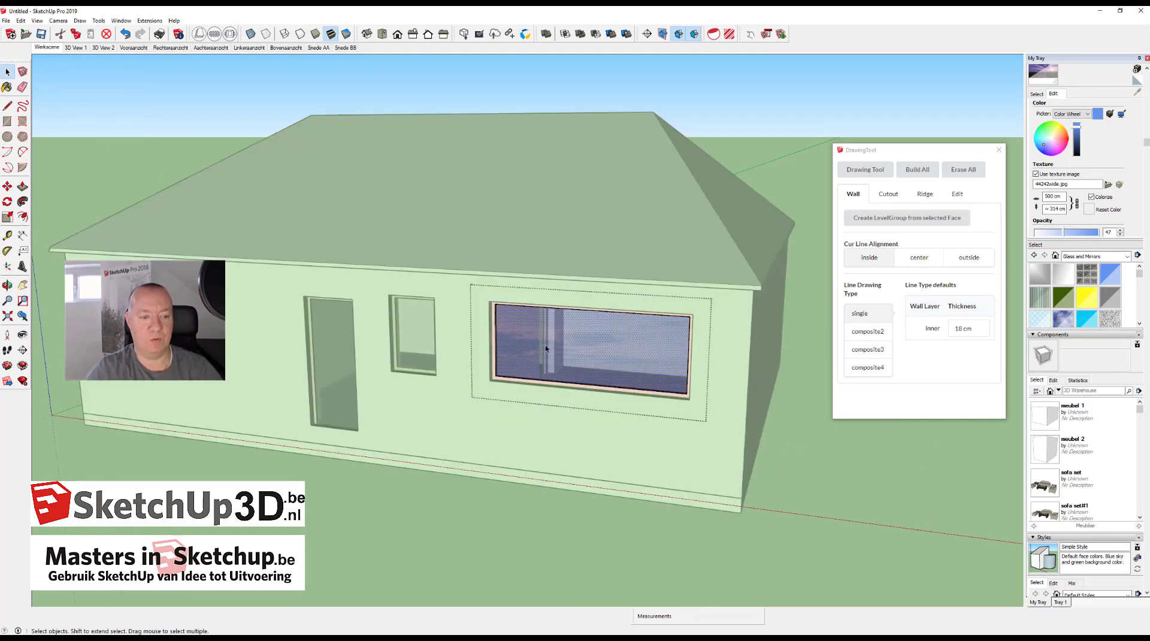
{"action": "left_click", "coordinate": [1033, 95]}
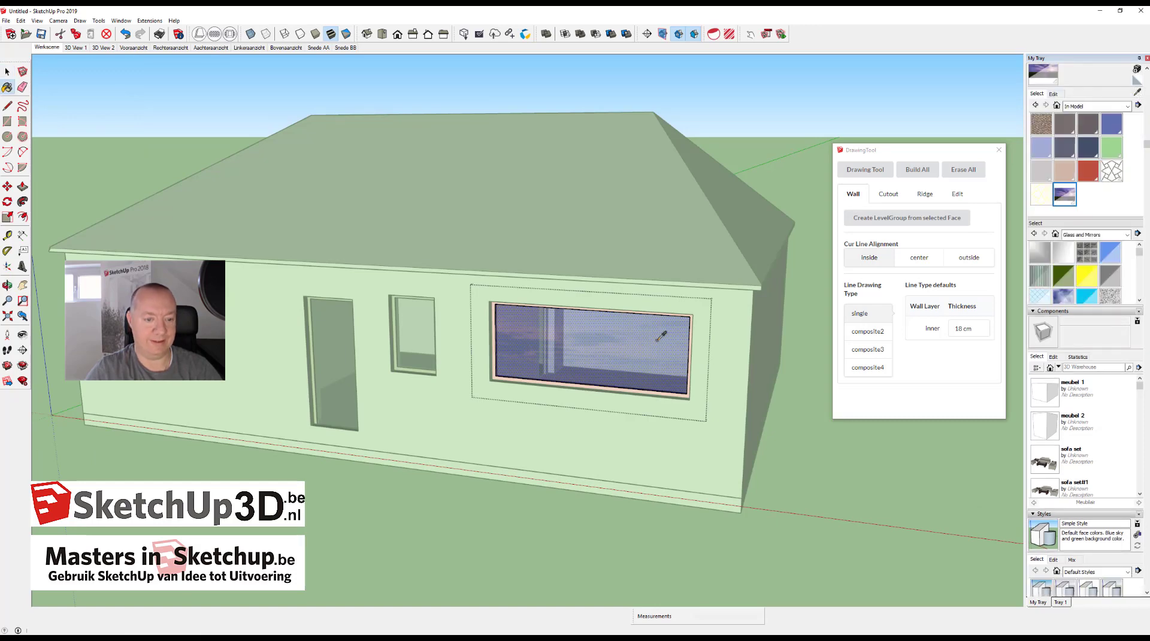
- Check the small window's glass, then enter the door group to reach its glass
{"action": "left_click", "coordinate": [428, 342]}
{"action": "double_click", "coordinate": [427, 340]}
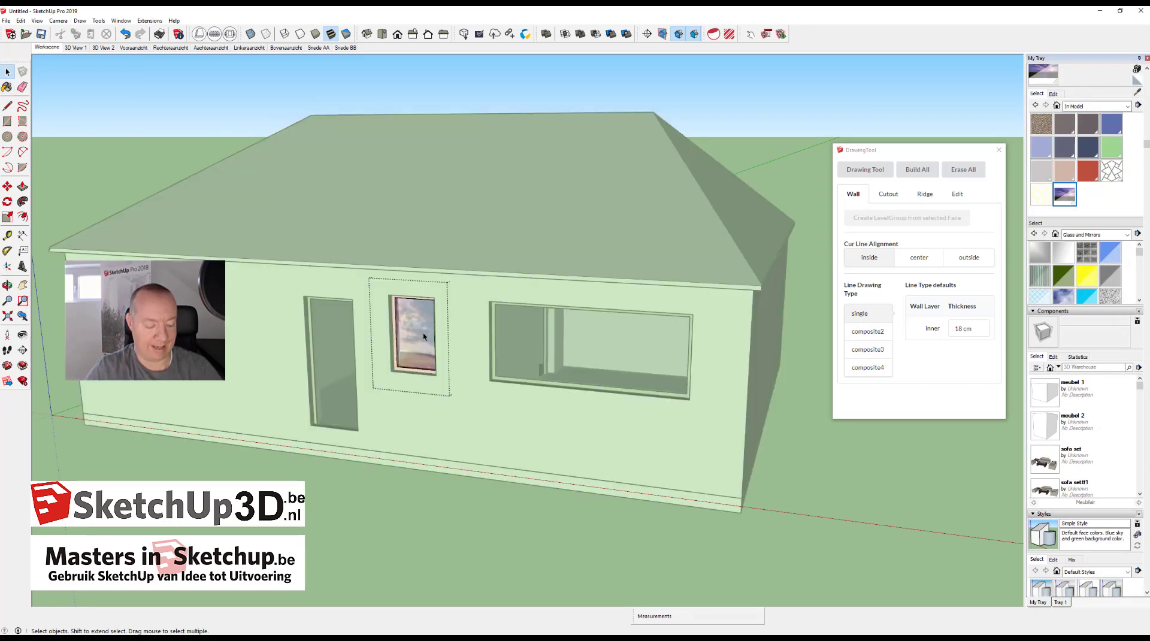
{"action": "left_click", "coordinate": [424, 336]}
{"action": "left_click", "coordinate": [358, 339]}
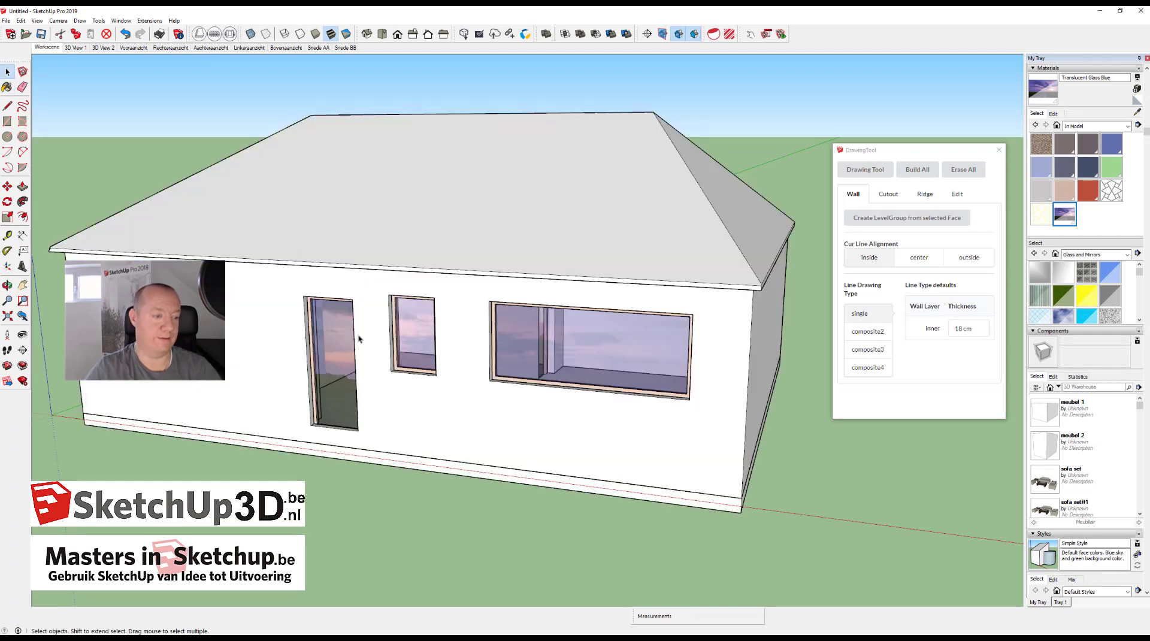
{"action": "double_click", "coordinate": [335, 337]}
{"action": "left_click", "coordinate": [336, 337]}
- Paint the door glass with the sky glass material and view the house from both long sides
{"action": "key", "text": "b"}
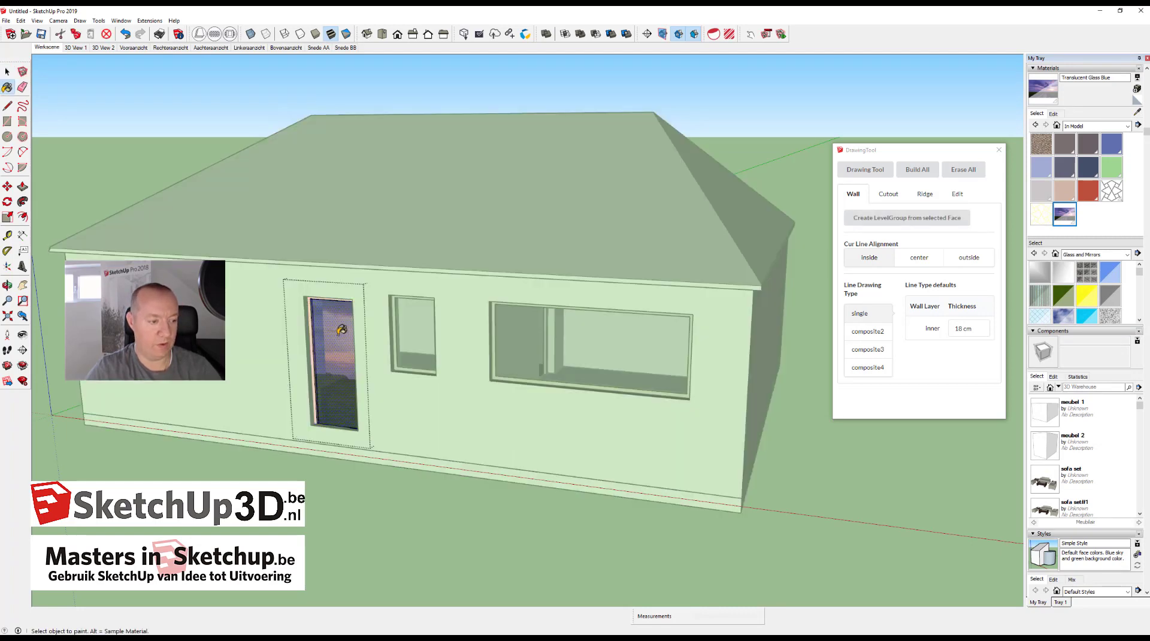
{"action": "left_click", "coordinate": [336, 337]}
{"action": "key", "text": "space"}
{"action": "key", "text": "Escape"}
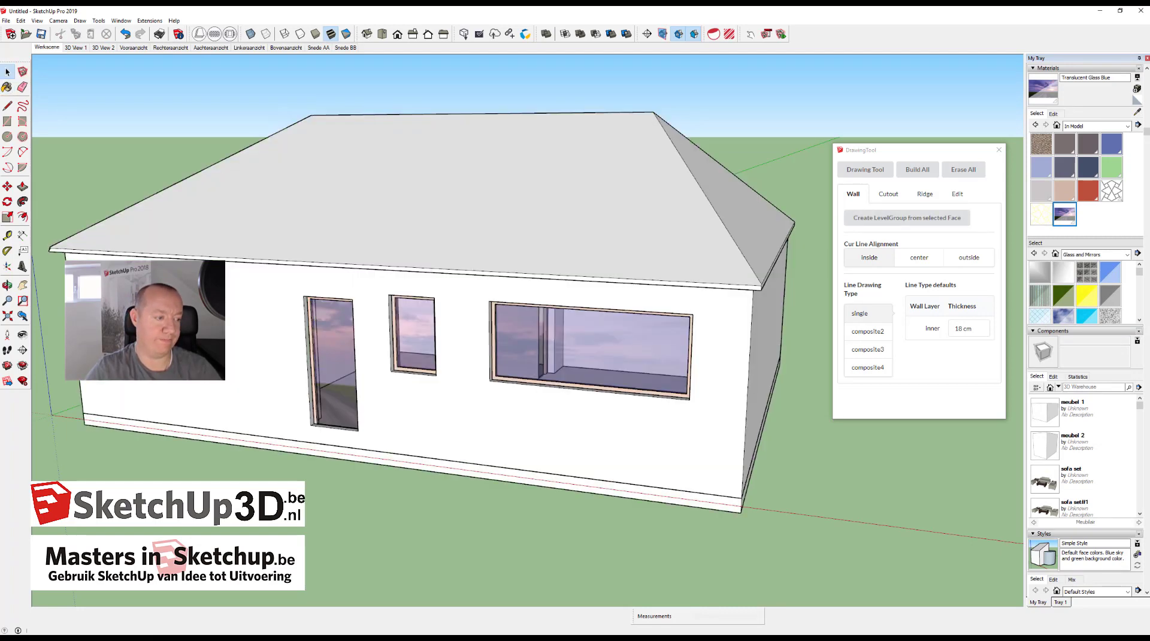
{"action": "key", "text": "b"}
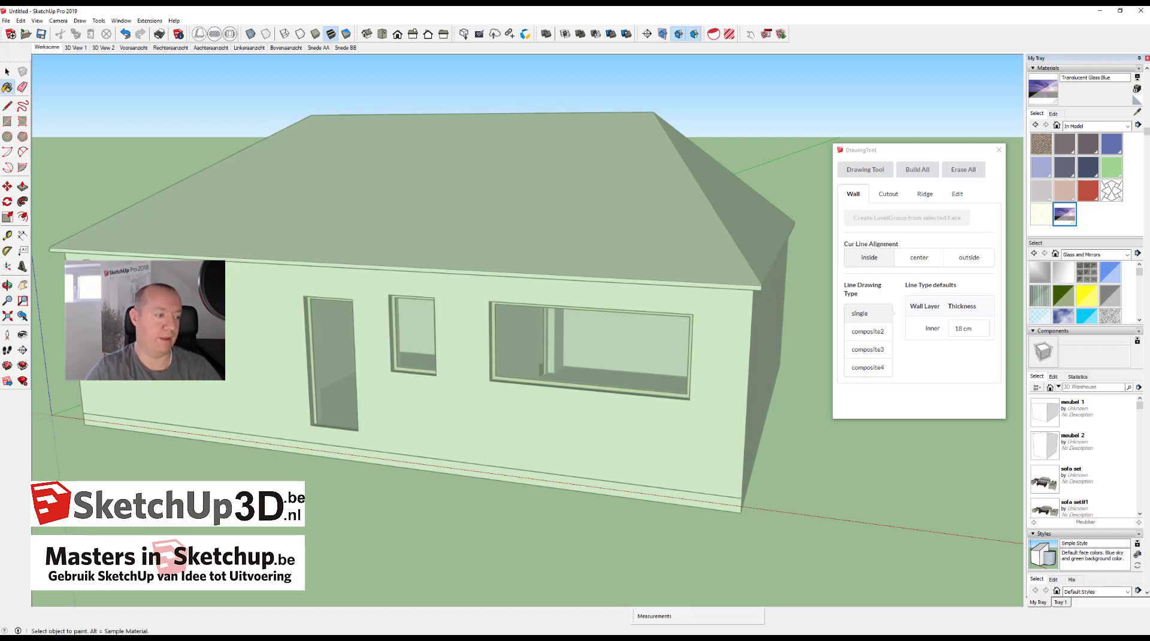
{"action": "key", "text": "space"}
{"action": "mouse_move", "coordinate": [209, 120]}
{"action": "middle_mouse_down"}
{"action": "mouse_move", "coordinate": [376, 427]}
{"action": "mouse_move", "coordinate": [216, 449]}
{"action": "middle_mouse_up"}
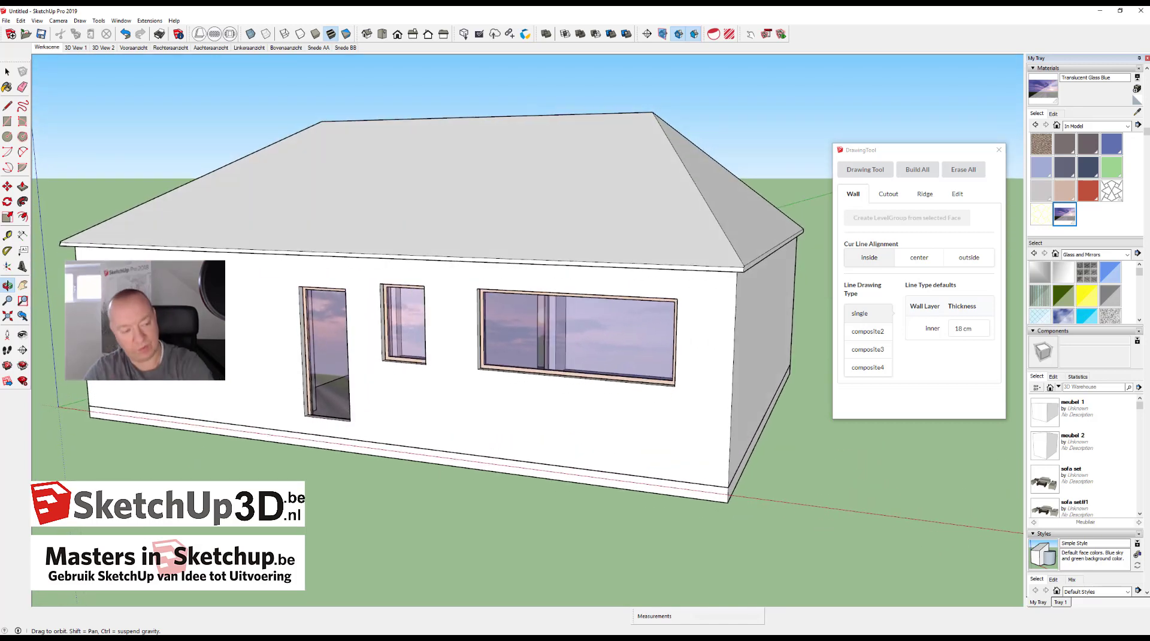
{"action": "mouse_move", "coordinate": [215, 449]}
{"action": "middle_mouse_down"}
{"action": "mouse_move", "coordinate": [313, 476]}
{"action": "mouse_move", "coordinate": [511, 488]}
{"action": "middle_mouse_up"}
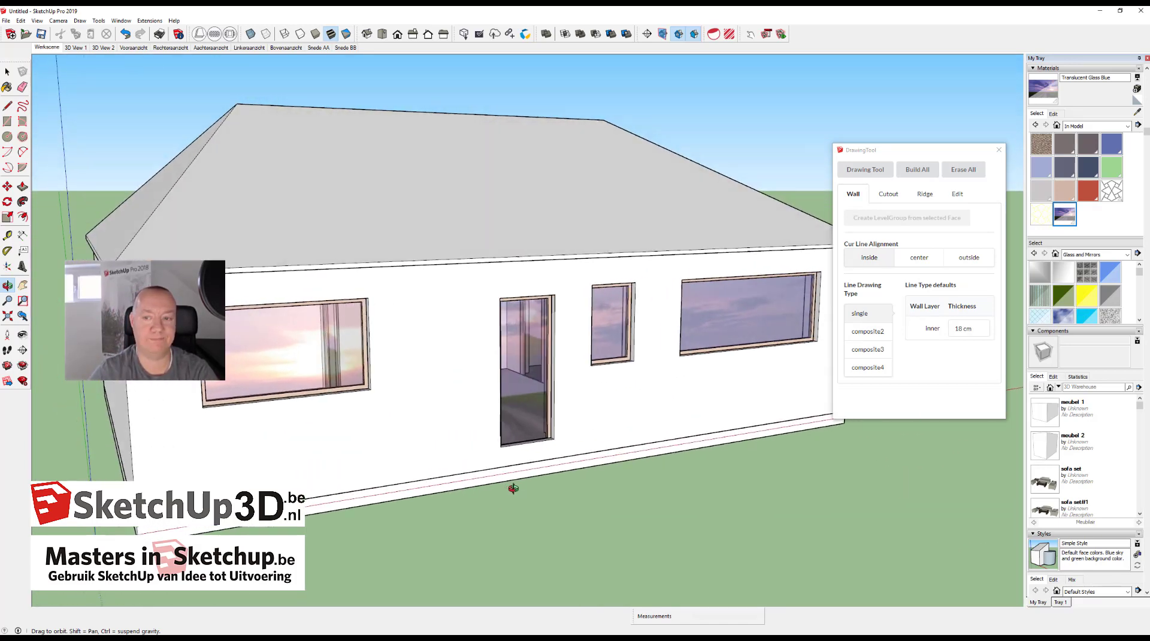
- Set the window glass material's opacity to 37 to make it less see-through
{"action": "left_click", "coordinate": [1056, 115]}
{"action": "mouse_move", "coordinate": [1064, 254]}
{"action": "left_mouse_down"}
{"action": "mouse_move", "coordinate": [1085, 254]}
{"action": "mouse_move", "coordinate": [1050, 255]}
{"action": "mouse_move", "coordinate": [1061, 254]}
{"action": "left_mouse_up"}
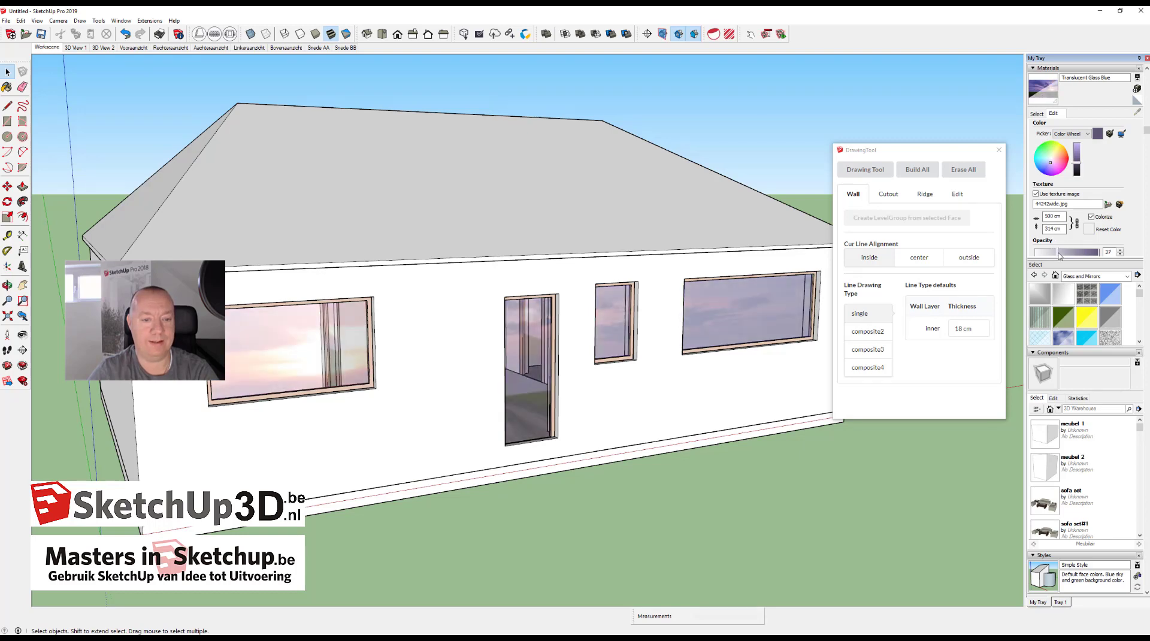
{"action": "mouse_move", "coordinate": [689, 371]}
{"action": "middle_mouse_down"}
{"action": "mouse_move", "coordinate": [516, 365]}
{"action": "mouse_move", "coordinate": [491, 447]}
{"action": "mouse_move", "coordinate": [675, 452]}
{"action": "mouse_move", "coordinate": [752, 403]}
{"action": "mouse_move", "coordinate": [603, 382]}
{"action": "mouse_move", "coordinate": [532, 436]}
{"action": "mouse_move", "coordinate": [645, 479]}
{"action": "mouse_move", "coordinate": [621, 466]}
{"action": "mouse_move", "coordinate": [670, 468]}
{"action": "mouse_move", "coordinate": [740, 429]}
{"action": "mouse_move", "coordinate": [747, 440]}
{"action": "middle_mouse_up"}
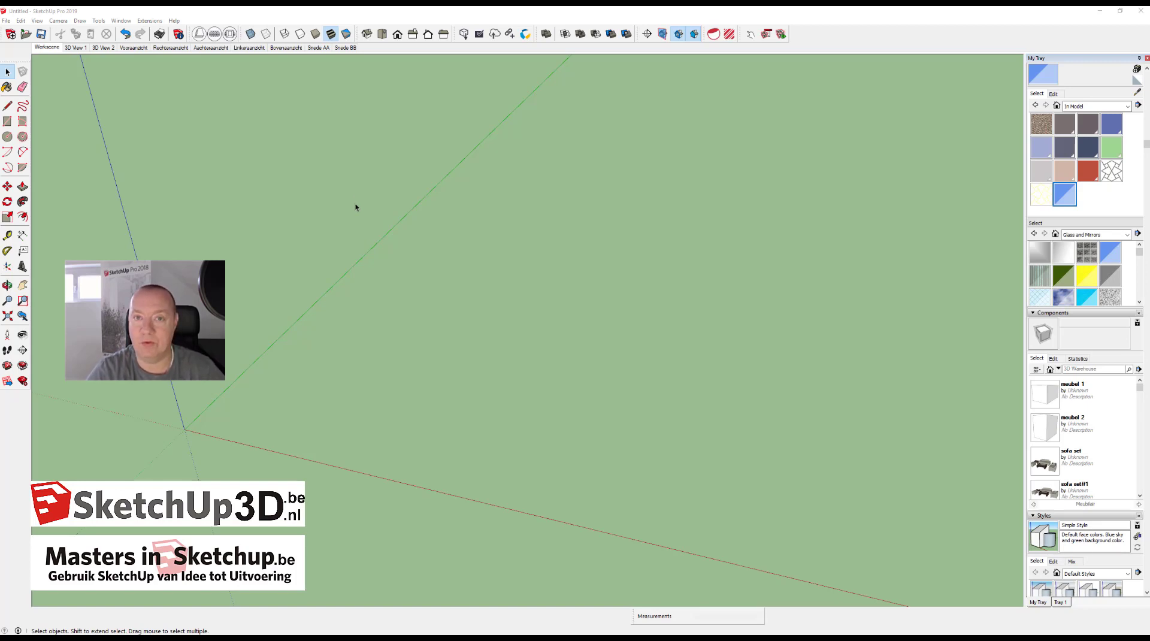
- Draw a rectangular floor face on the ground, select it, and open the DrawingTool panel
{"action": "key", "text": "r"}
{"action": "left_click", "coordinate": [233, 419]}
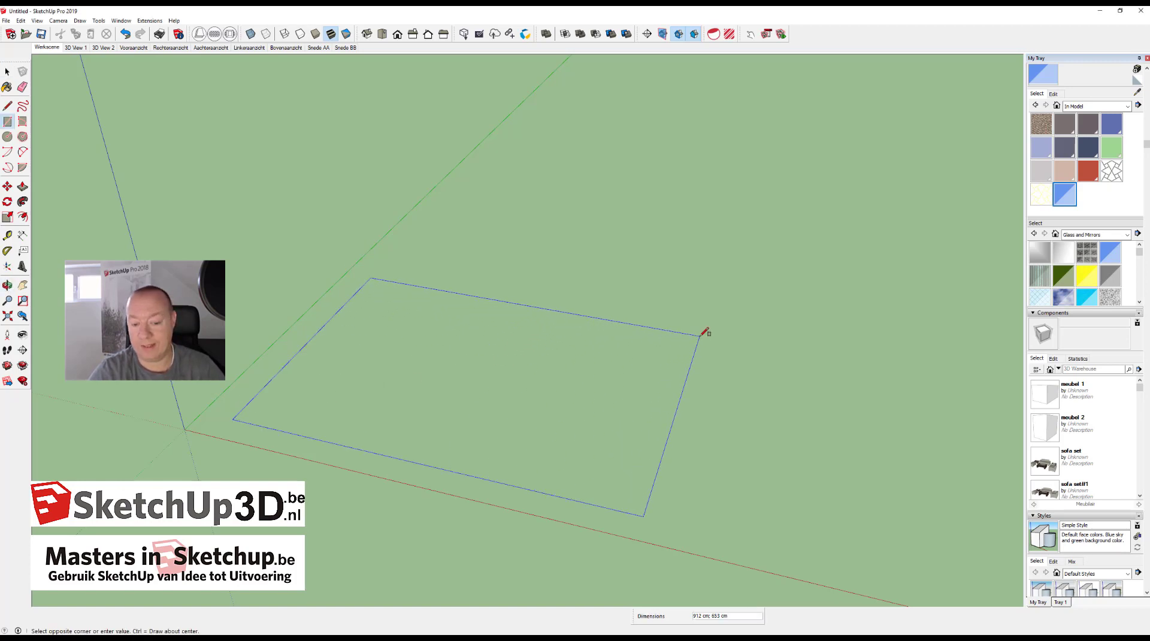
{"action": "left_click", "coordinate": [739, 325]}
{"action": "middle_click_drag", "start_coordinate": [663, 342], "coordinate": [713, 340]}
{"action": "key", "text": "space"}
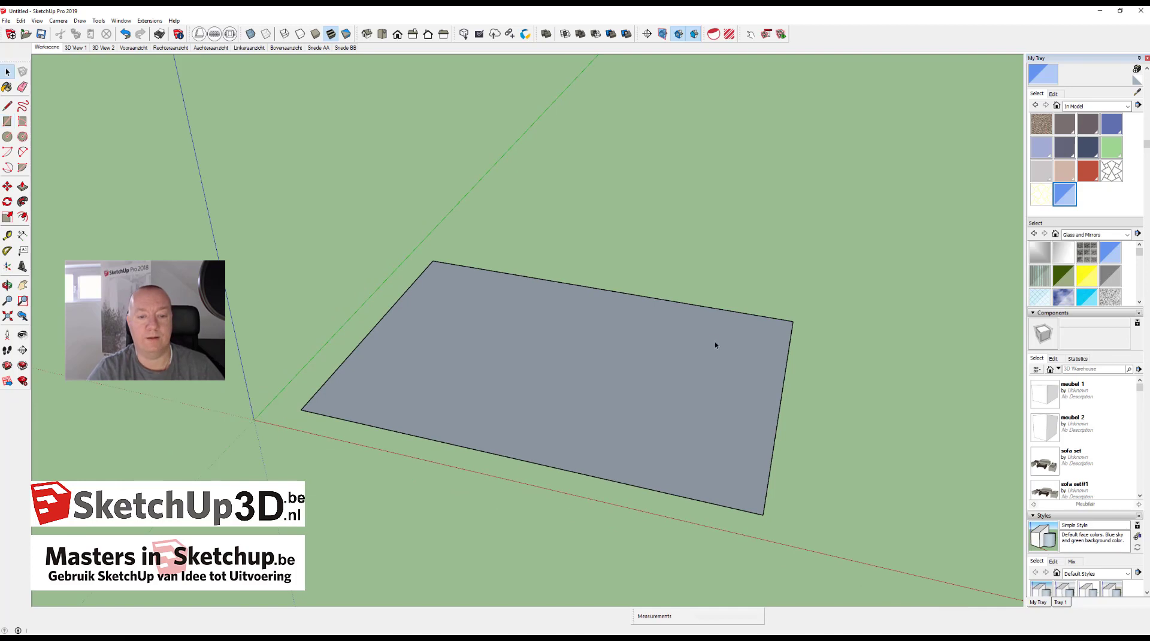
{"action": "left_click", "coordinate": [714, 343]}
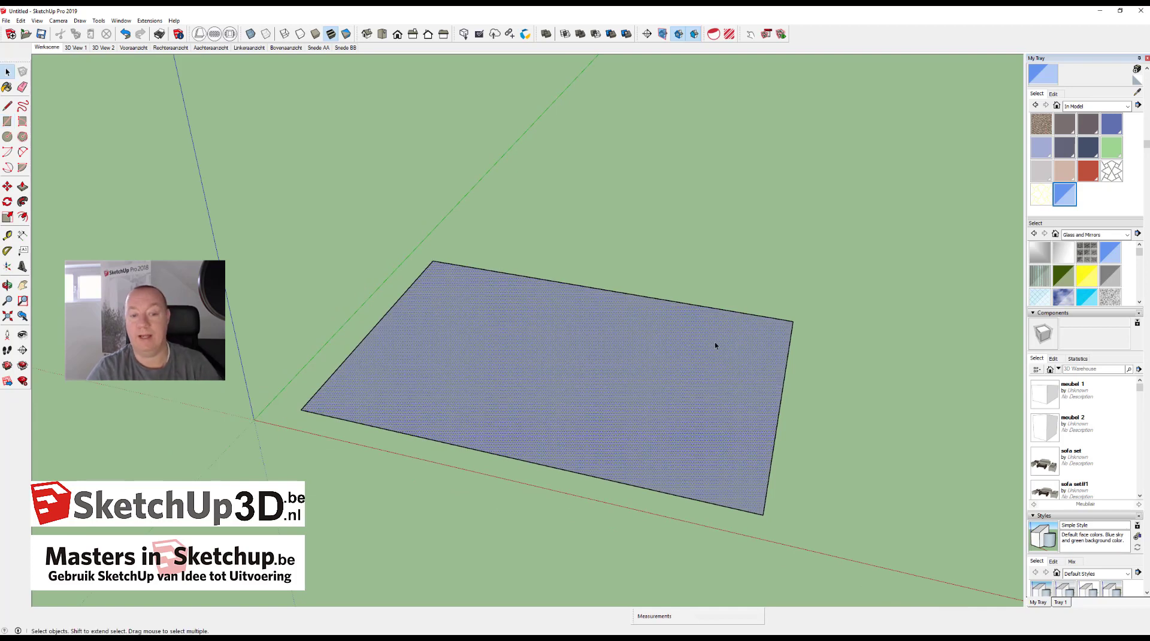
{"action": "left_click", "coordinate": [214, 33]}
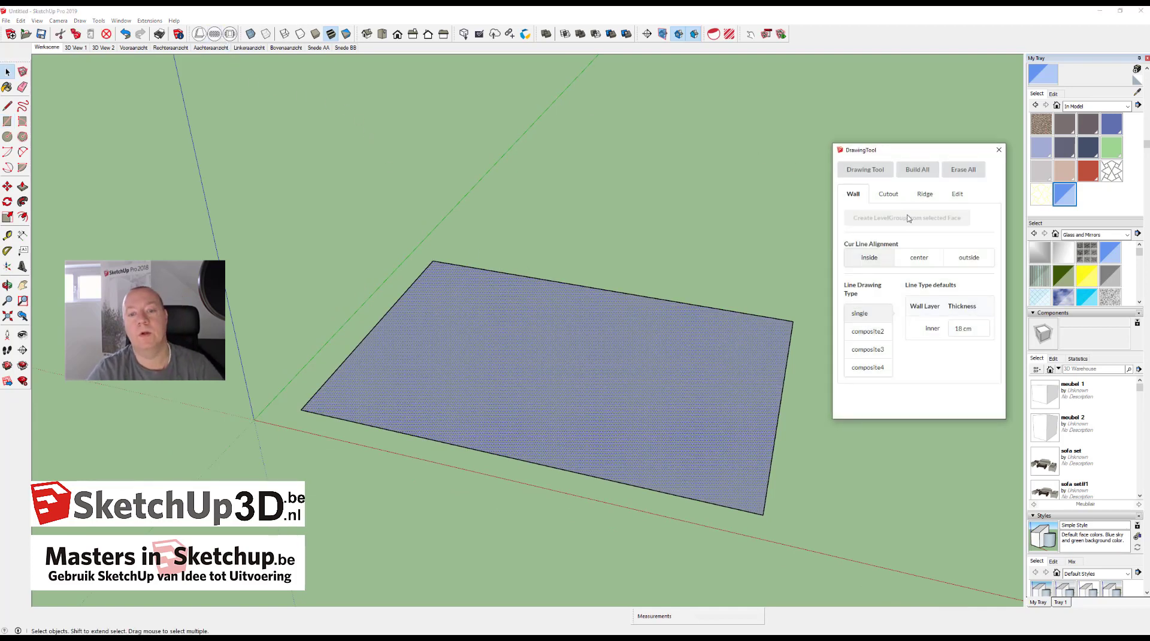
- Create a level group from the selected face and draw composite4 perimeter walls aligned outside
{"action": "left_click", "coordinate": [756, 340]}
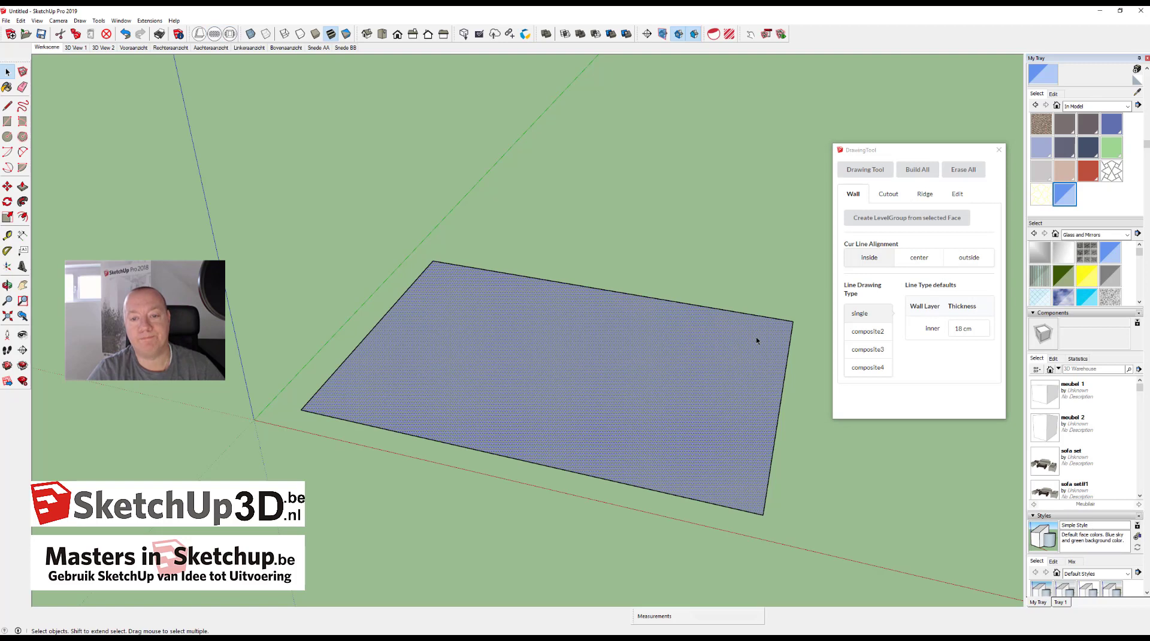
{"action": "left_click", "coordinate": [901, 219]}
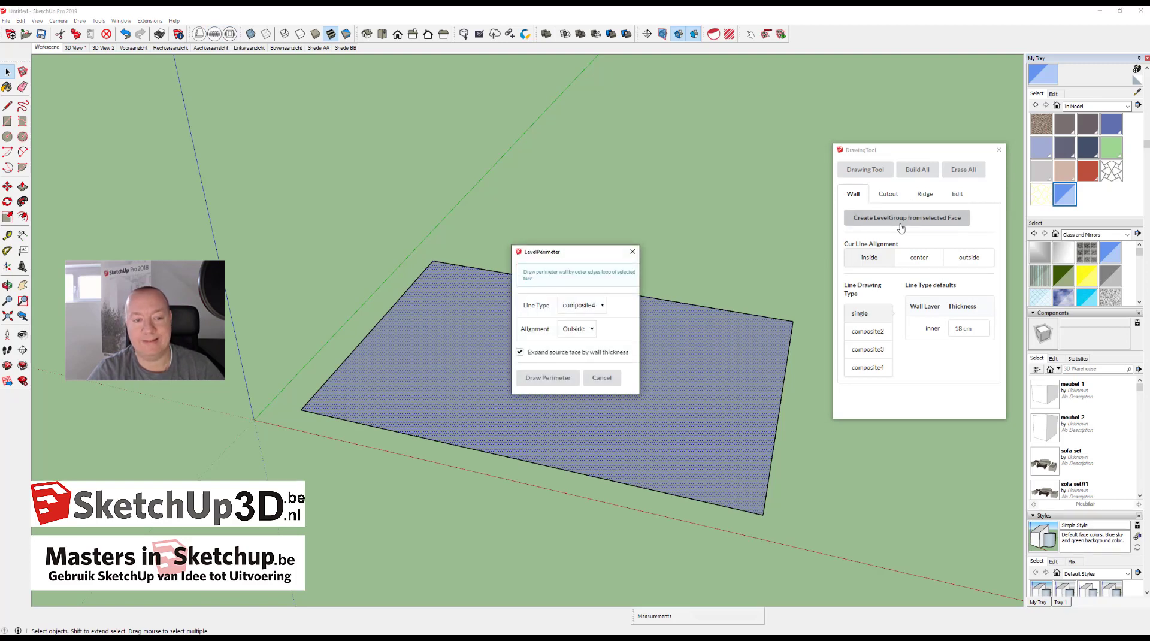
{"action": "left_click", "coordinate": [594, 315]}
{"action": "left_click", "coordinate": [596, 340]}
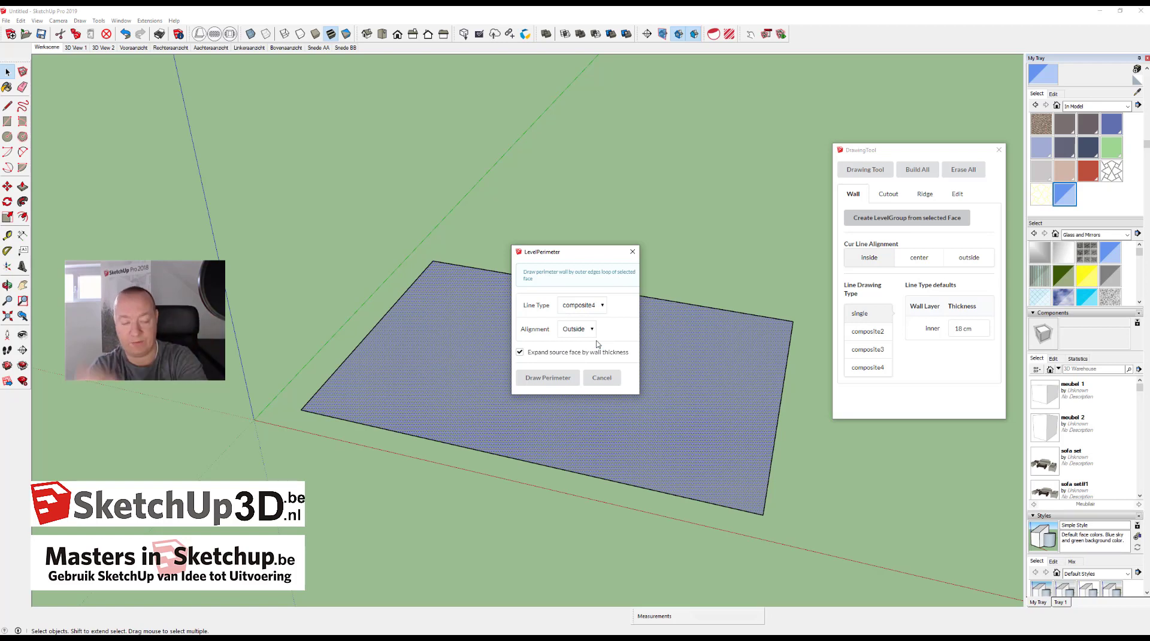
{"action": "left_click", "coordinate": [549, 377]}
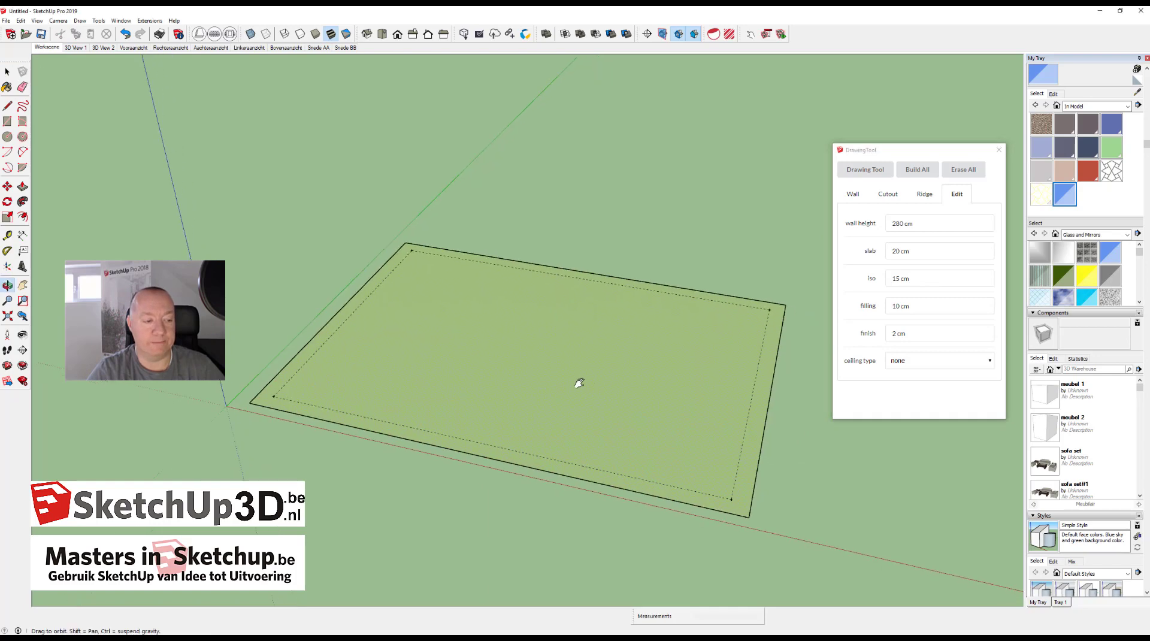
{"action": "scroll", "coordinate": [709, 449], "scroll_direction": "up", "scroll_amount": 5}
- Change the level's ceiling type to roof in DrawingTool's Edit options, keeping 280 cm walls
{"action": "scroll", "coordinate": [743, 420], "scroll_direction": "down", "scroll_amount": 5}
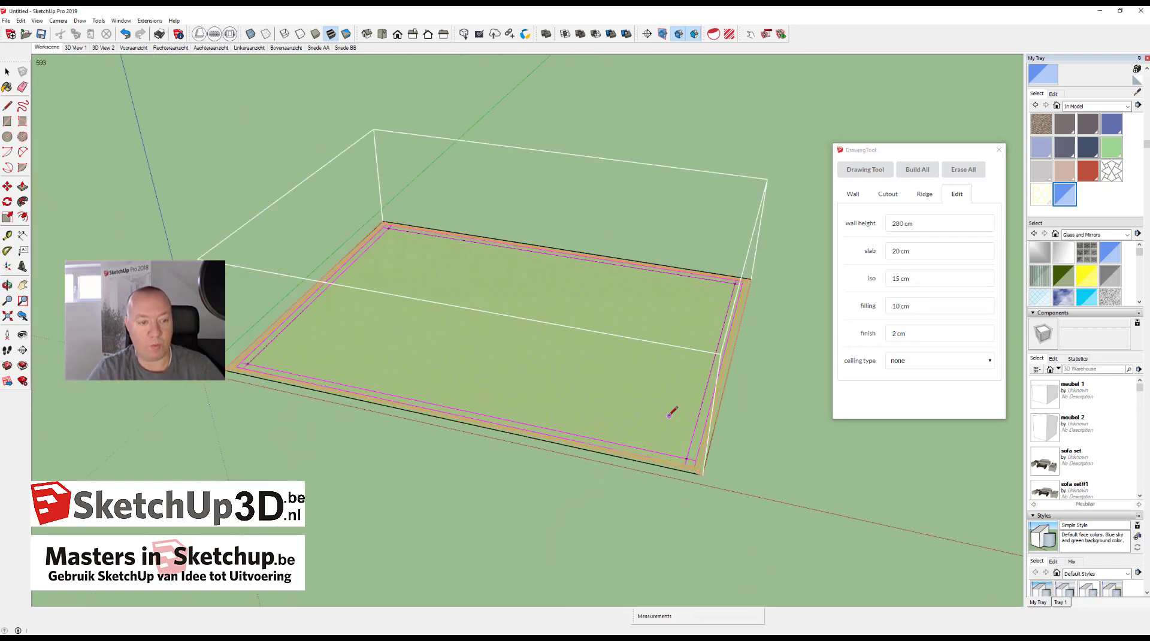
{"action": "middle_click_drag", "start_coordinate": [673, 410], "coordinate": [642, 401]}
{"action": "left_click", "coordinate": [906, 364]}
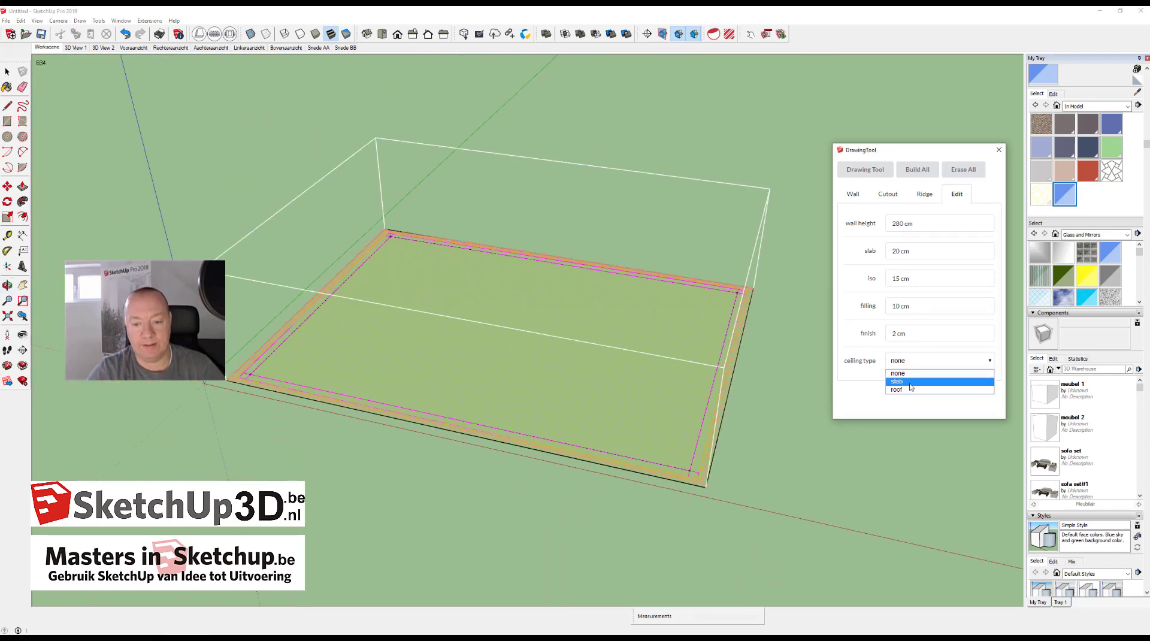
{"action": "left_click", "coordinate": [910, 392]}
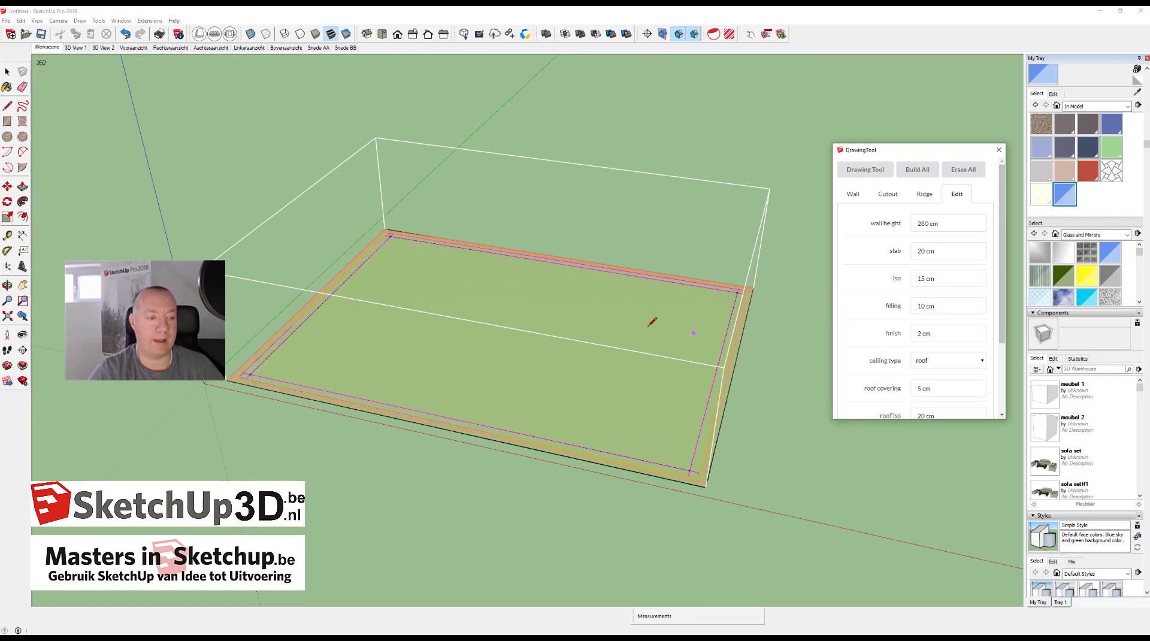
{"action": "middle_click_drag", "start_coordinate": [637, 331], "coordinate": [638, 311]}
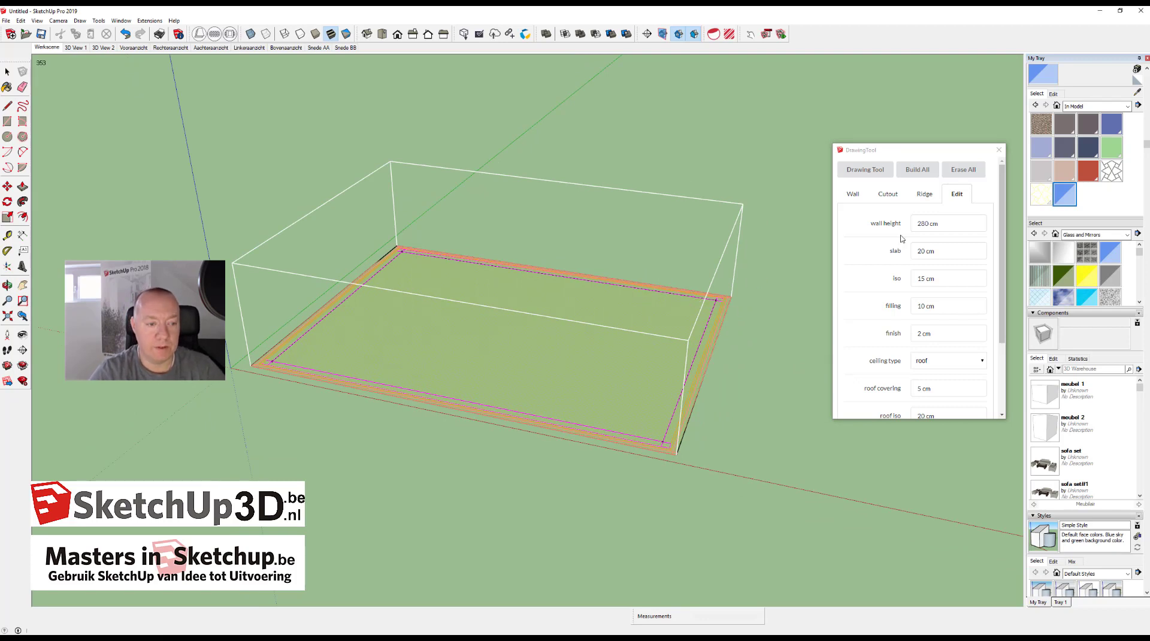
{"action": "left_click", "coordinate": [850, 195]}
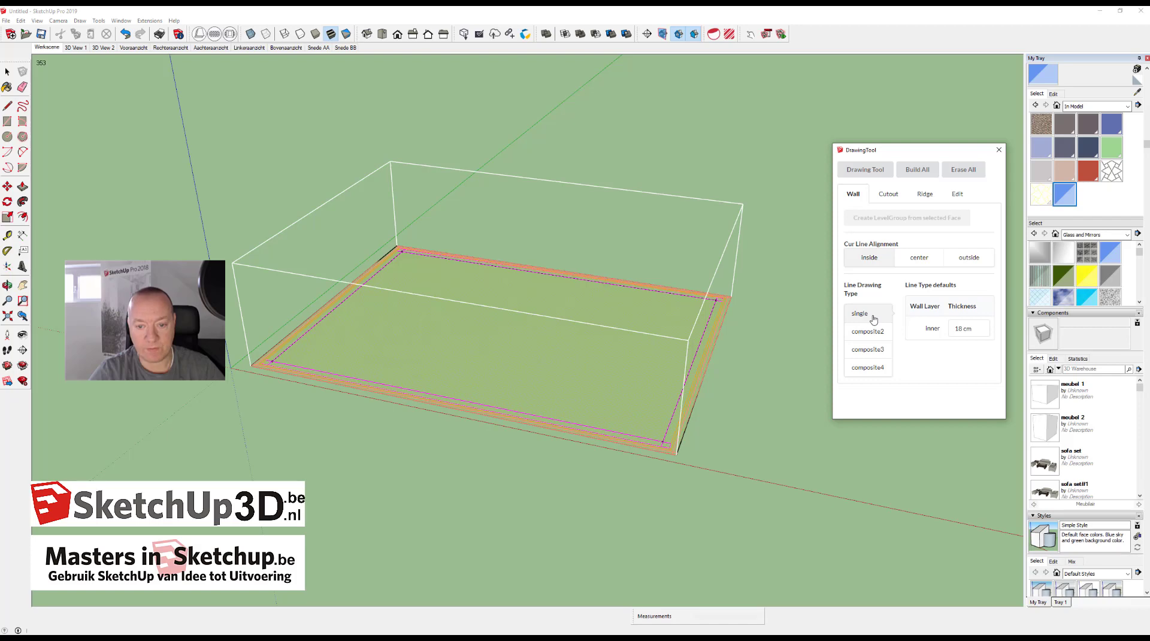
- Draw one long 18 cm interior wall lengthwise across the level
{"action": "middle_click_drag", "start_coordinate": [501, 308], "coordinate": [393, 329]}
{"action": "left_click", "coordinate": [357, 282]}
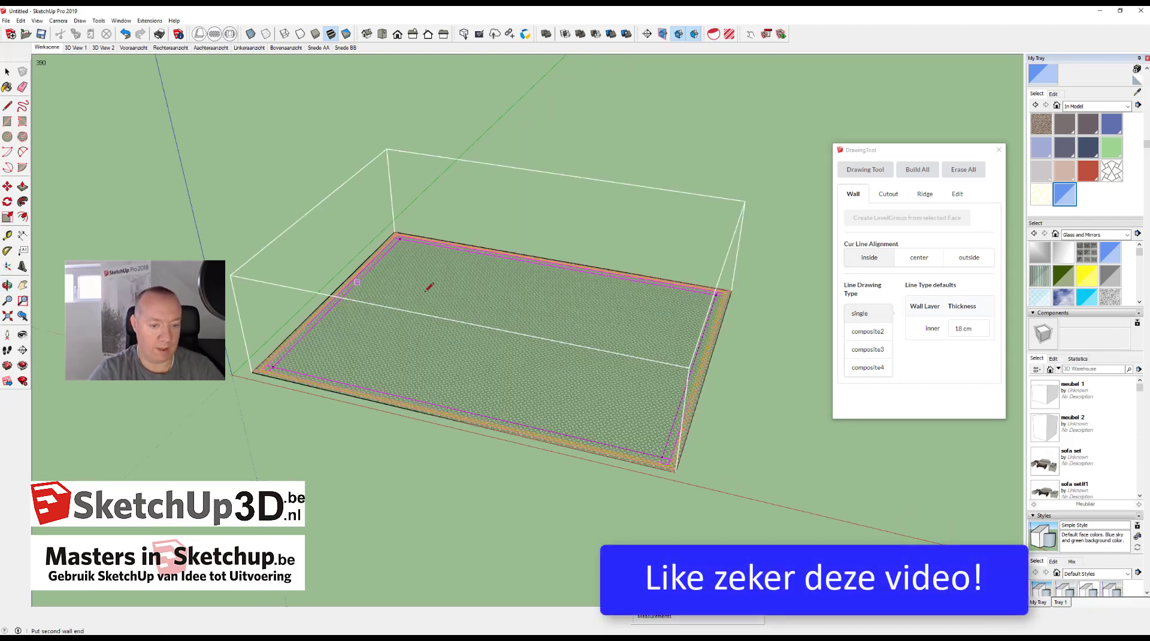
{"action": "left_click", "coordinate": [698, 348]}
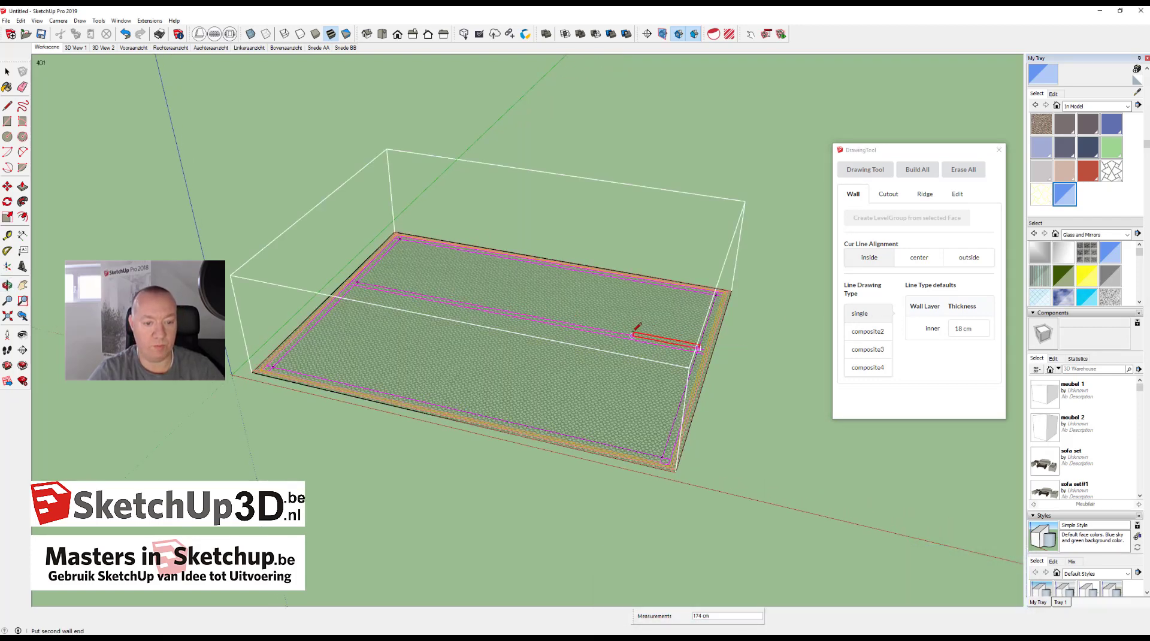
{"action": "key", "text": "Escape"}
- Add two cross walls between the long interior wall and the front wall
{"action": "left_click", "coordinate": [376, 392]}
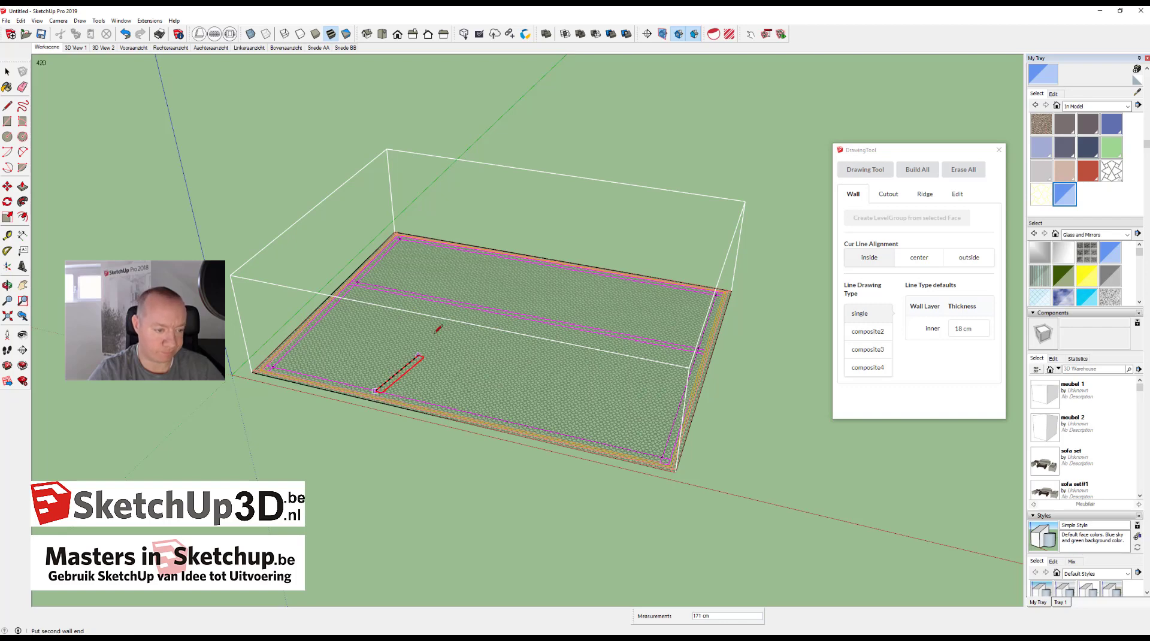
{"action": "left_click", "coordinate": [449, 299]}
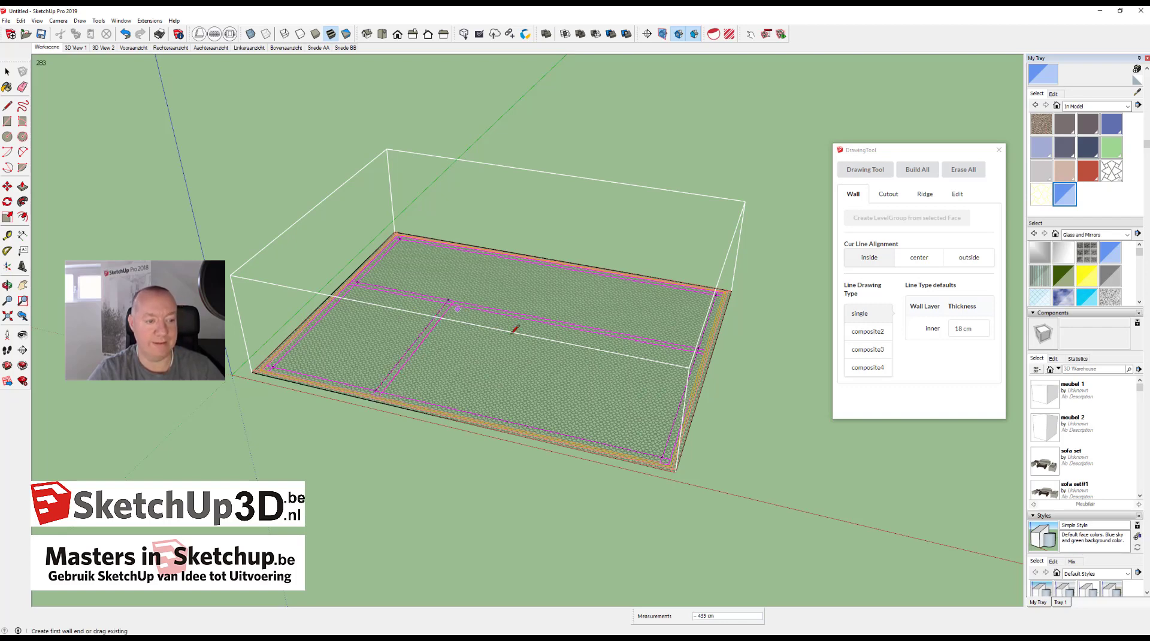
{"action": "left_click", "coordinate": [510, 423]}
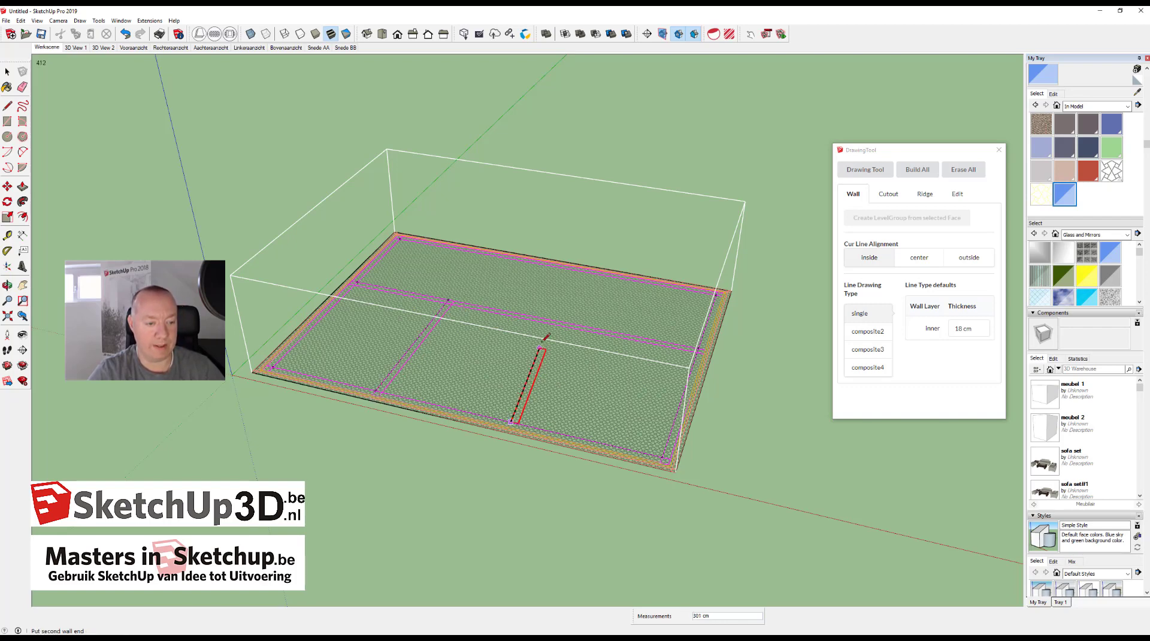
{"action": "left_click", "coordinate": [567, 323]}
{"action": "key", "text": "Escape"}
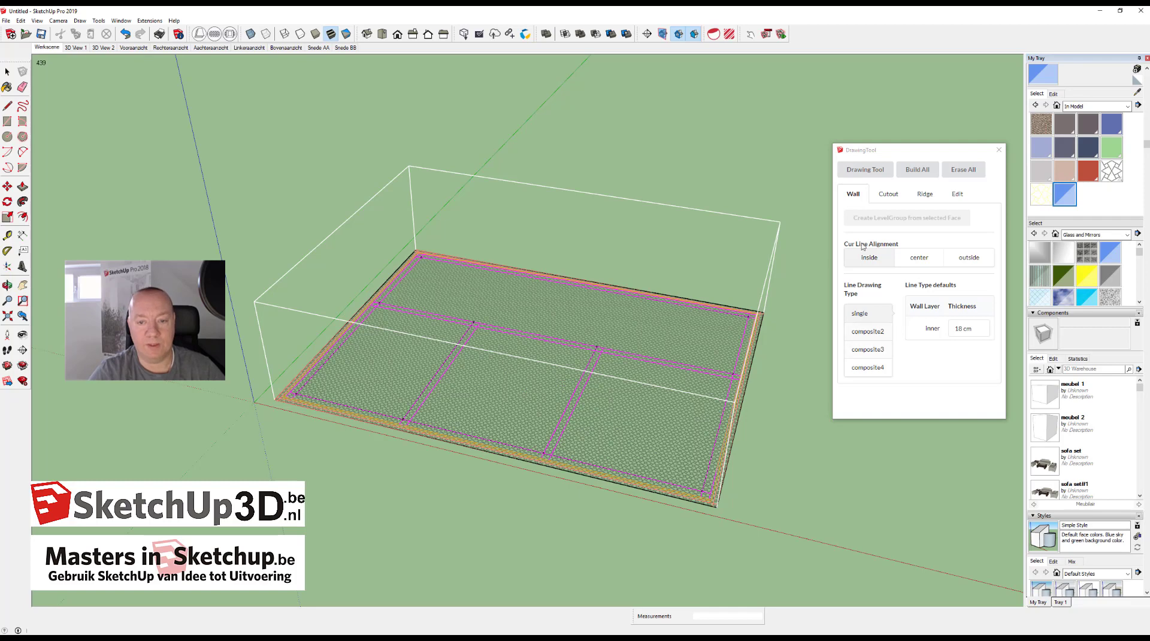
- Place door cutouts in the front wall and the three interior walls
{"action": "left_click", "coordinate": [889, 195]}
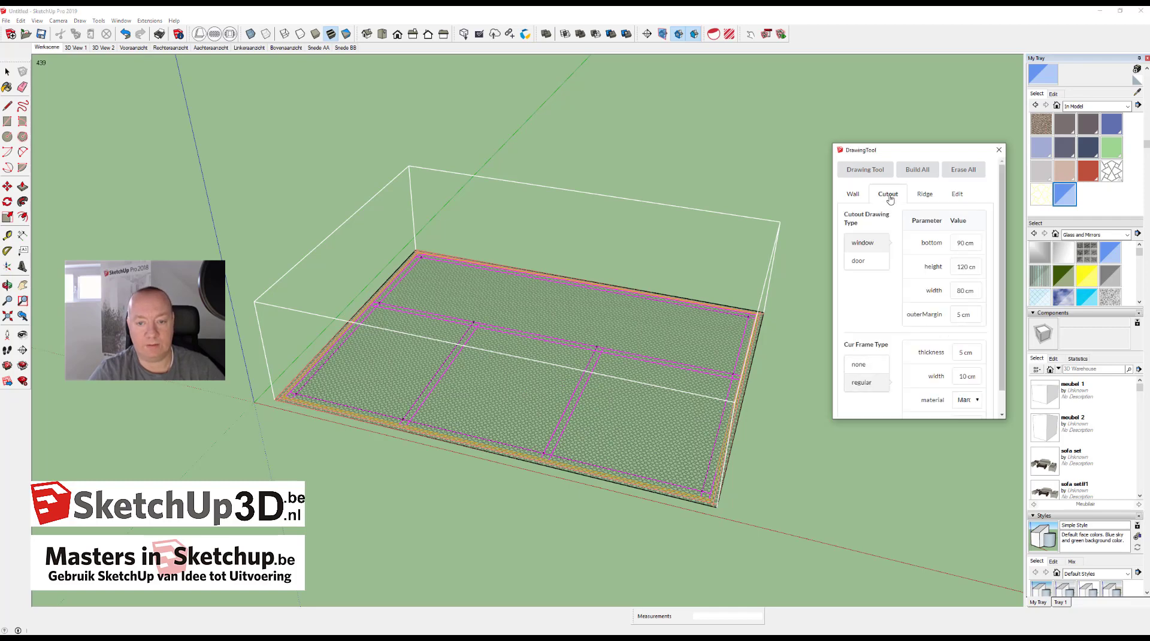
{"action": "left_click", "coordinate": [863, 259]}
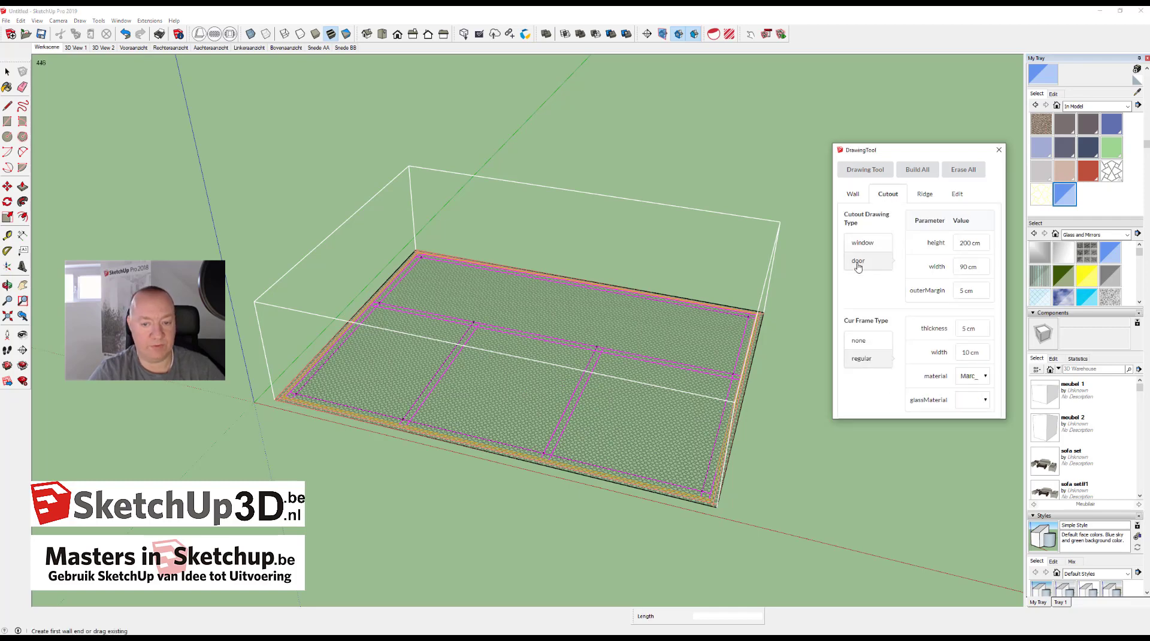
{"action": "left_click", "coordinate": [463, 438]}
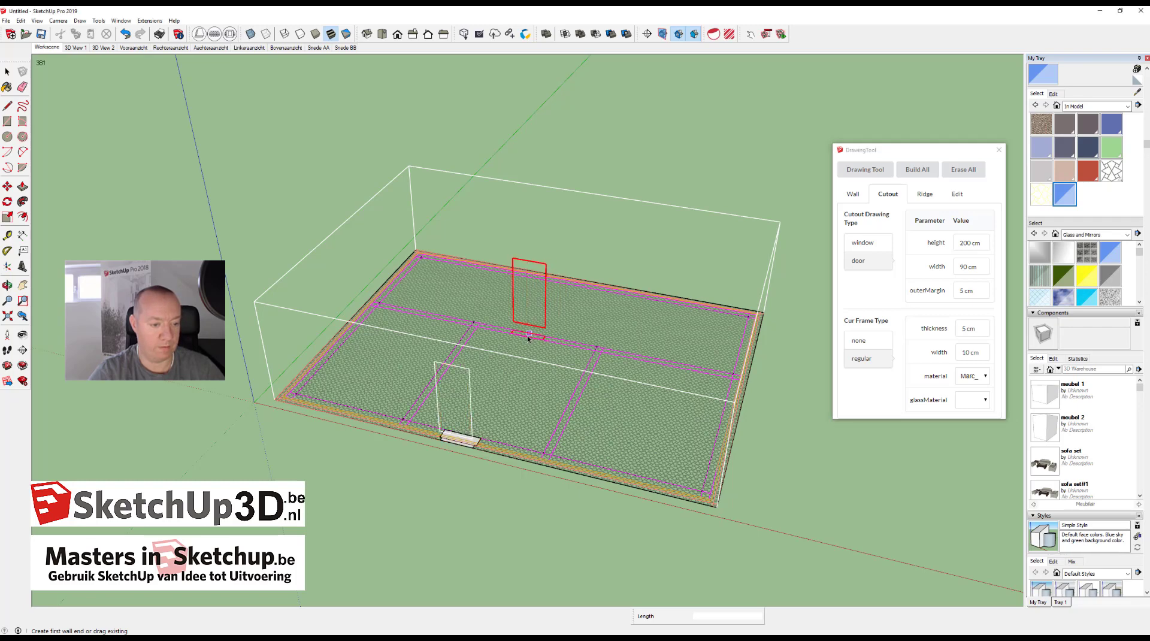
{"action": "left_click", "coordinate": [567, 359]}
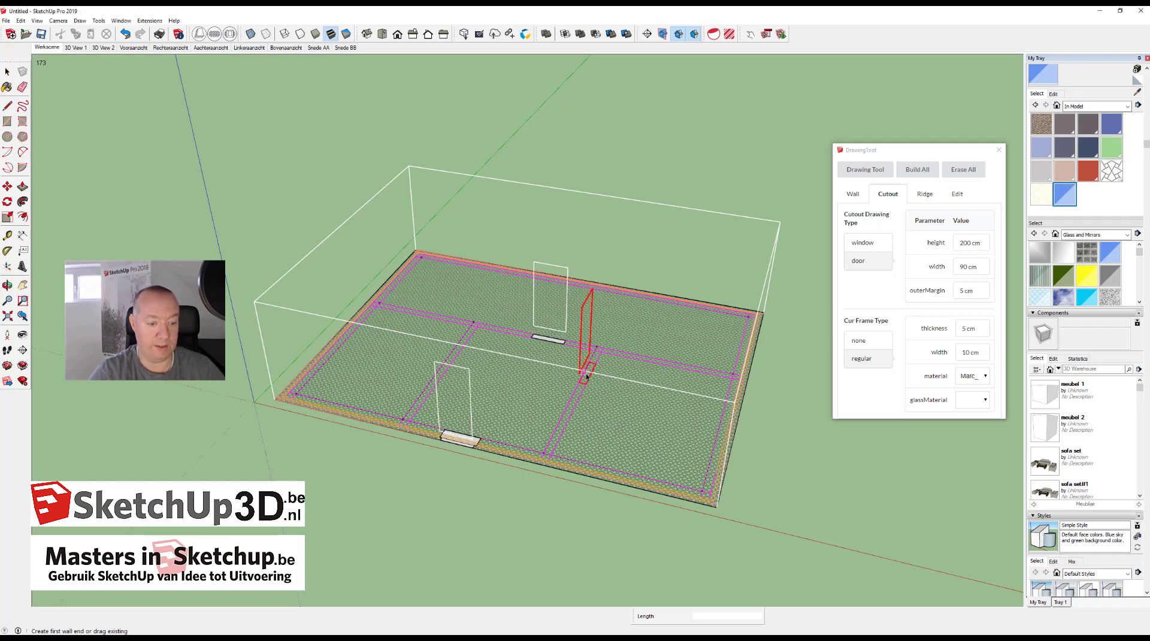
{"action": "left_click", "coordinate": [582, 369]}
{"action": "left_click", "coordinate": [467, 344]}
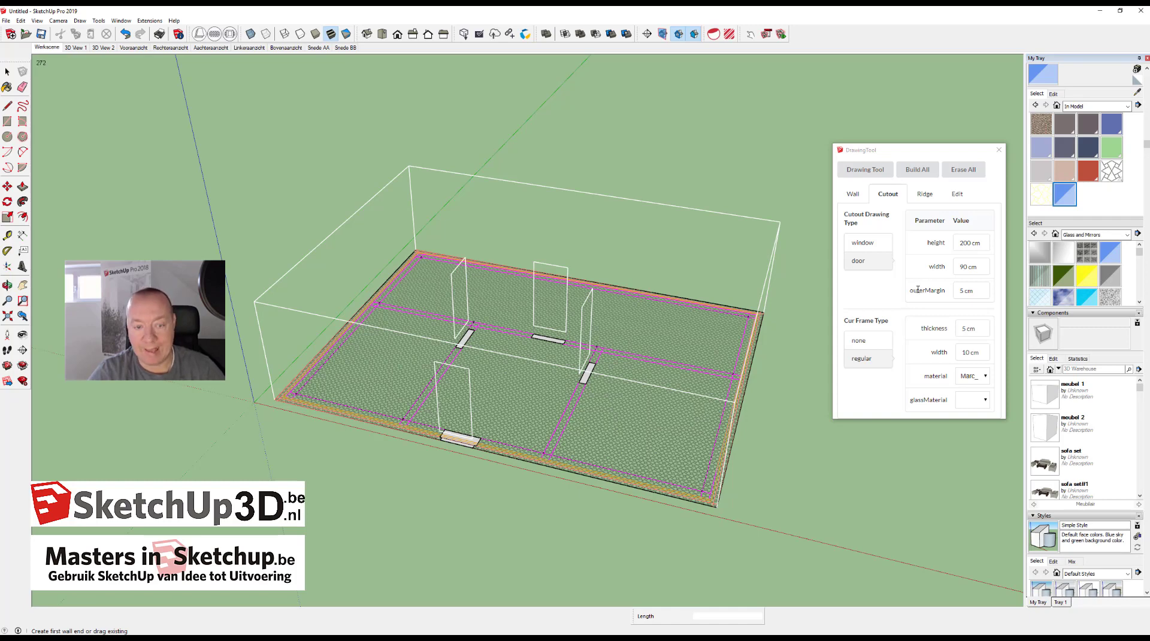
- Place an 80 cm window and a 280 cm window in the front wall
{"action": "left_click", "coordinate": [861, 243]}
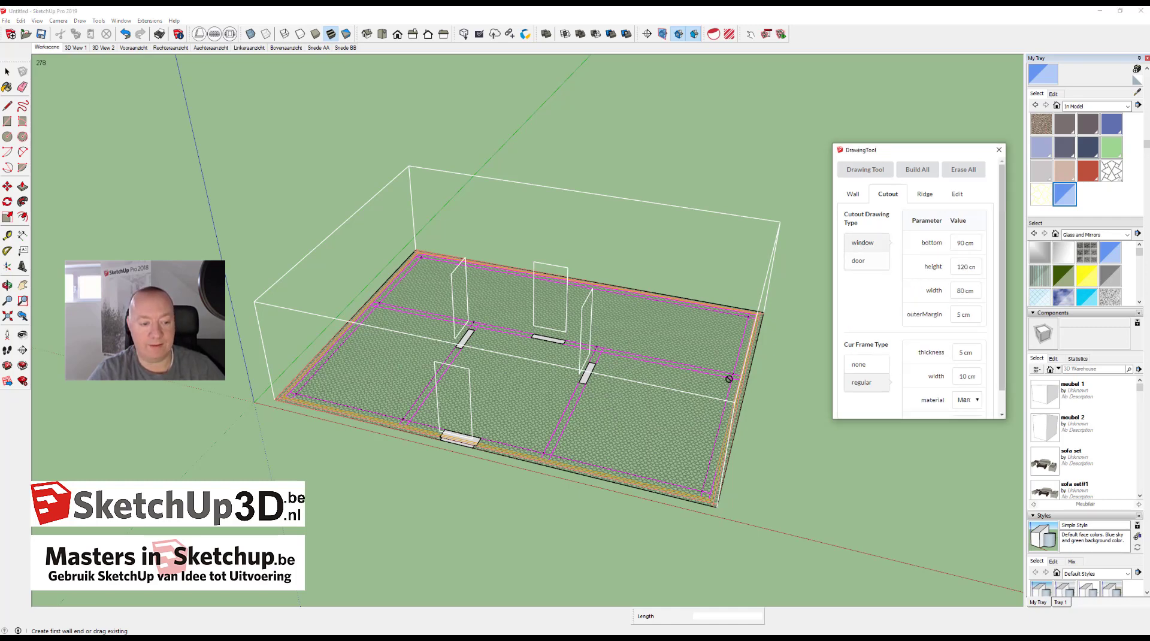
{"action": "left_click", "coordinate": [513, 451]}
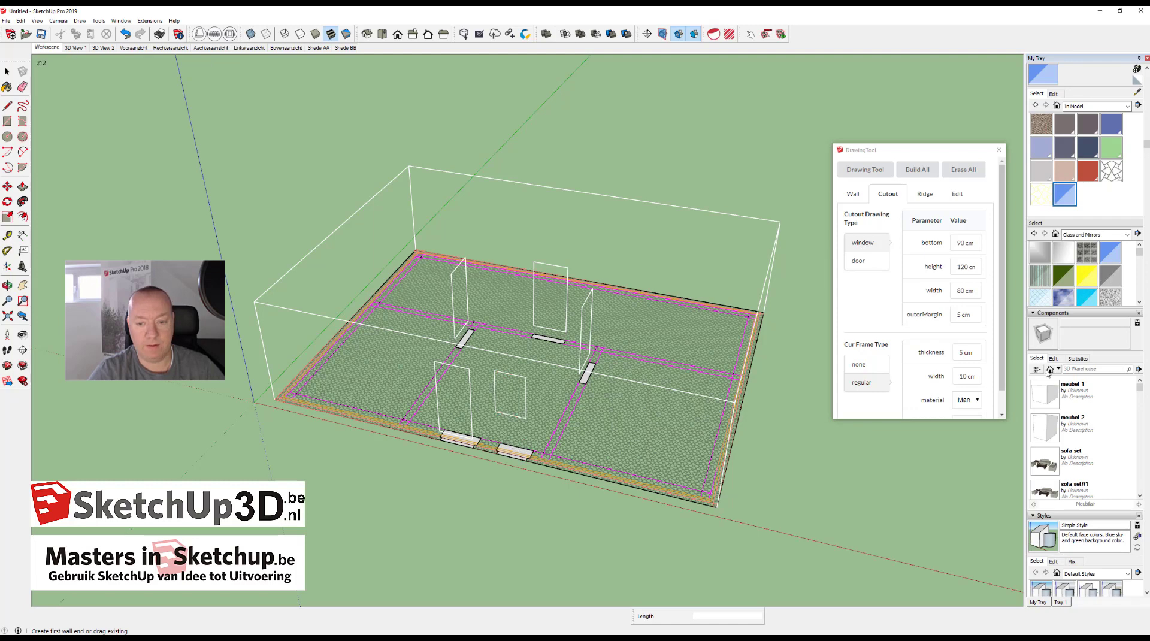
{"action": "left_click", "coordinate": [958, 292]}
{"action": "type", "text": "2"}
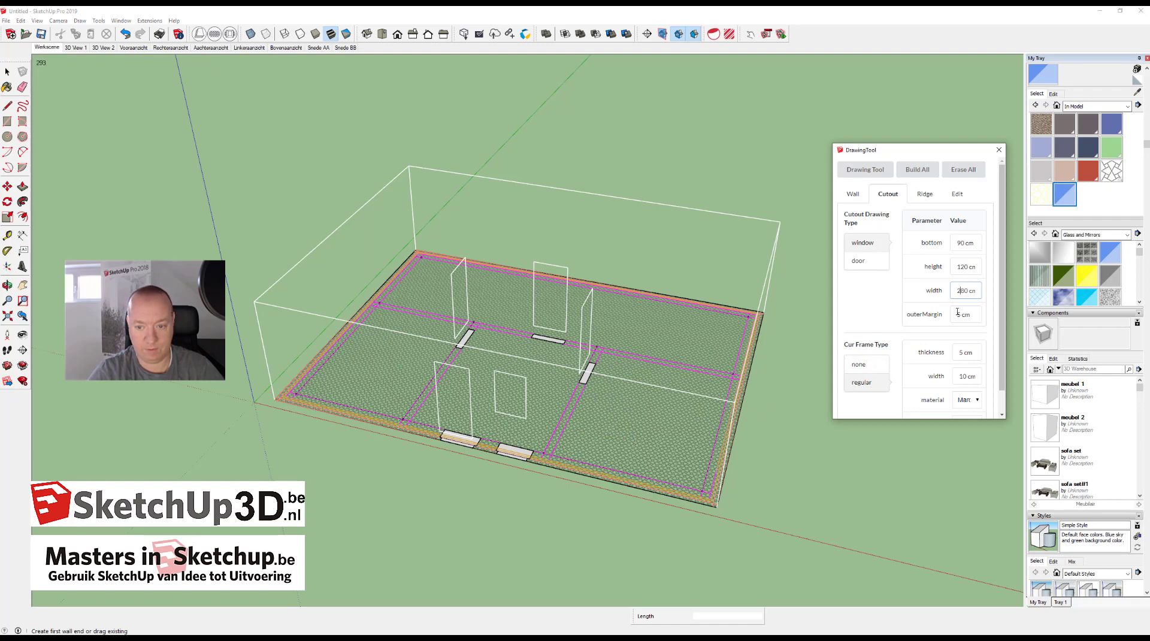
{"action": "left_click", "coordinate": [960, 314]}
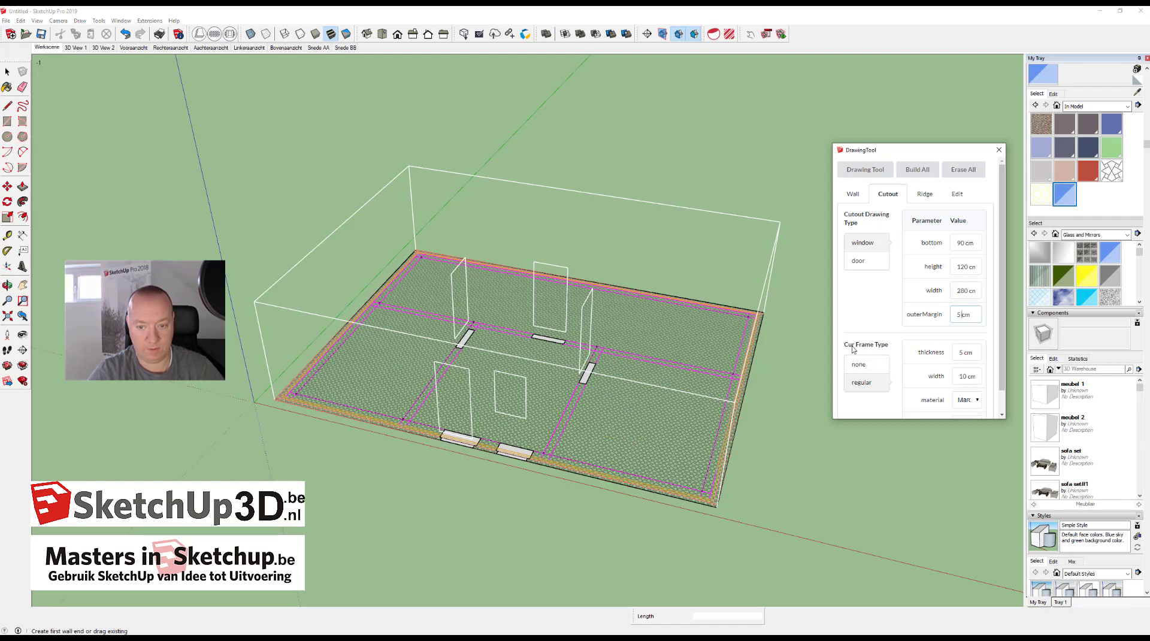
{"action": "left_click", "coordinate": [626, 476]}
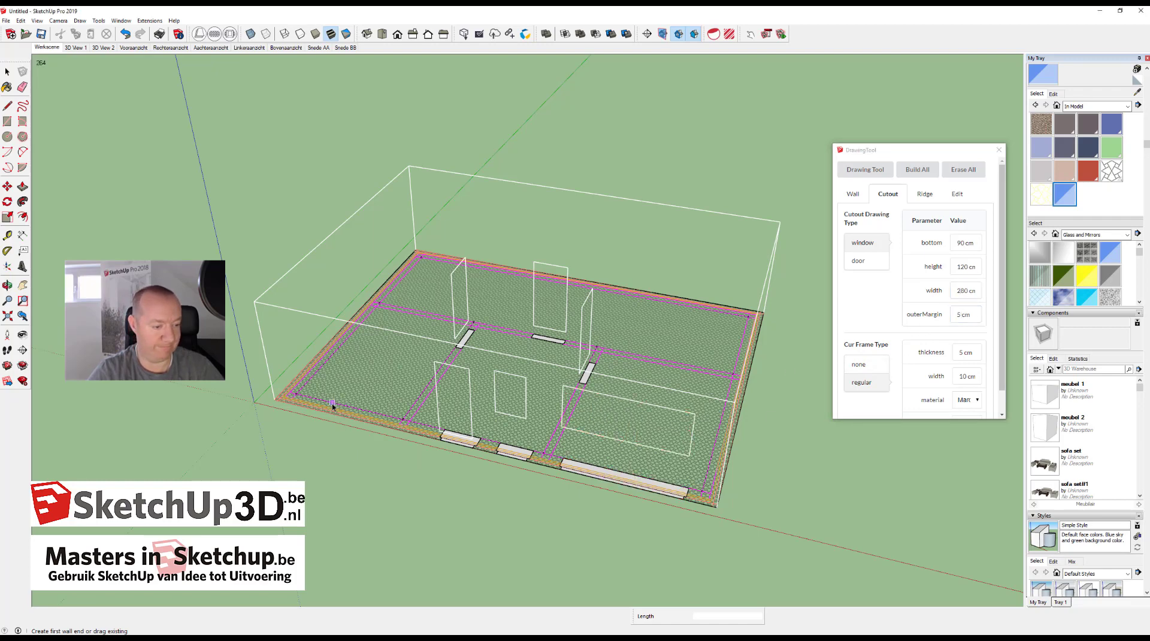
- Change the window width to 200 cm and place it on the left wall
{"action": "left_click", "coordinate": [965, 292]}
{"action": "key", "text": "BackSpace"}
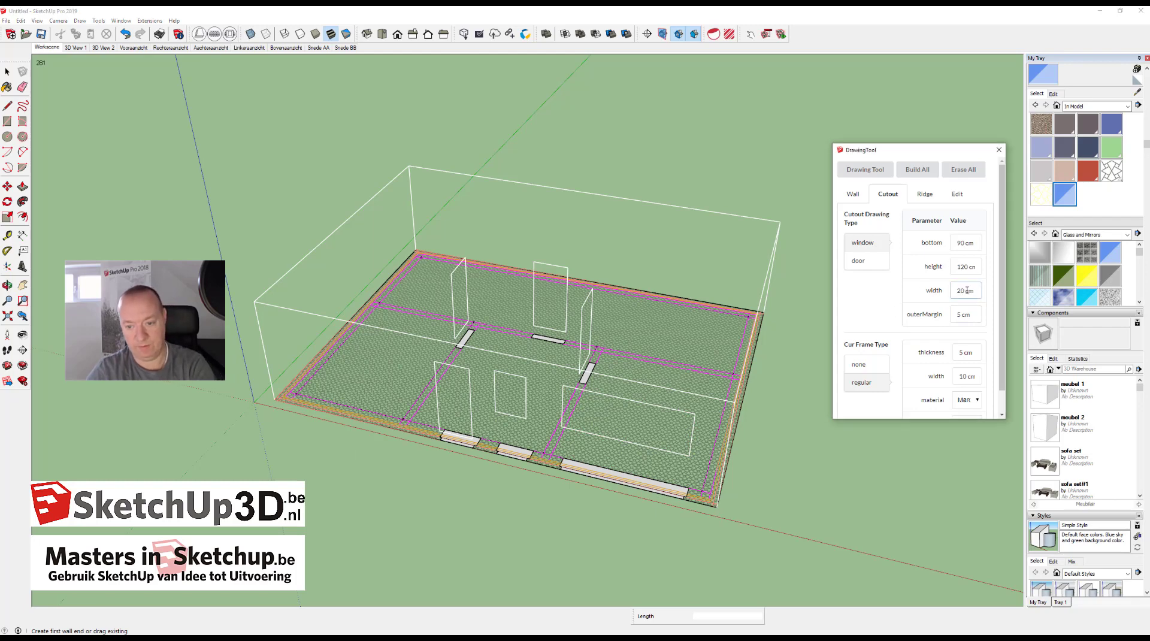
{"action": "type", "text": "0"}
{"action": "key", "text": "Tab"}
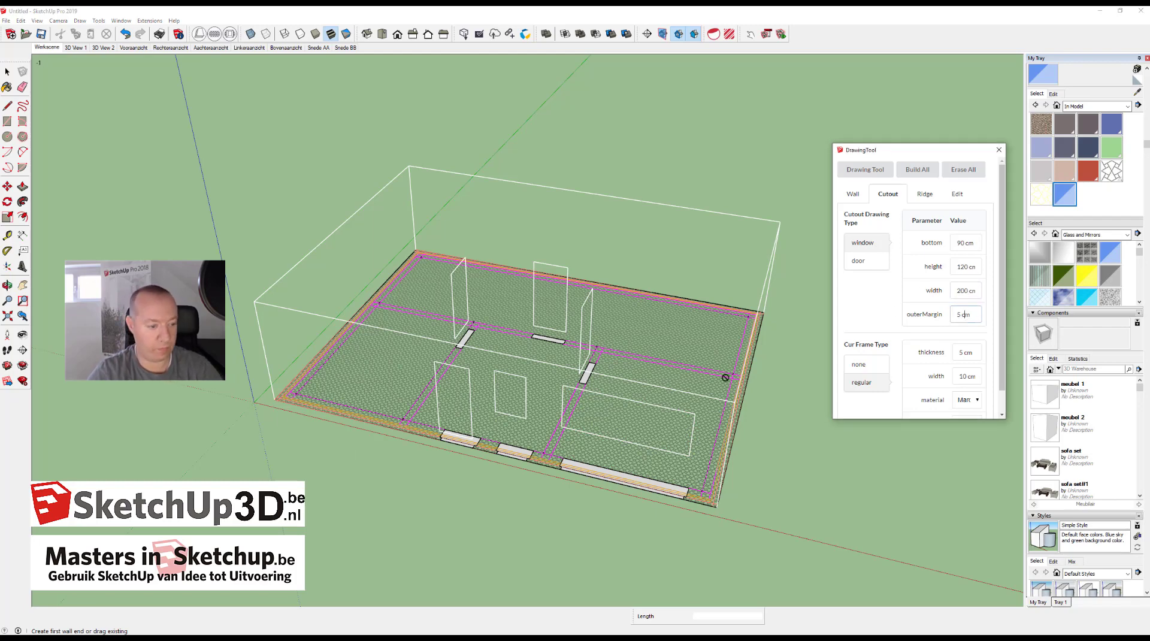
{"action": "left_click", "coordinate": [342, 411]}
{"action": "mouse_move", "coordinate": [445, 425]}
{"action": "middle_mouse_down"}
{"action": "mouse_move", "coordinate": [513, 443]}
{"action": "mouse_move", "coordinate": [521, 457]}
{"action": "mouse_move", "coordinate": [559, 445]}
{"action": "middle_mouse_up"}
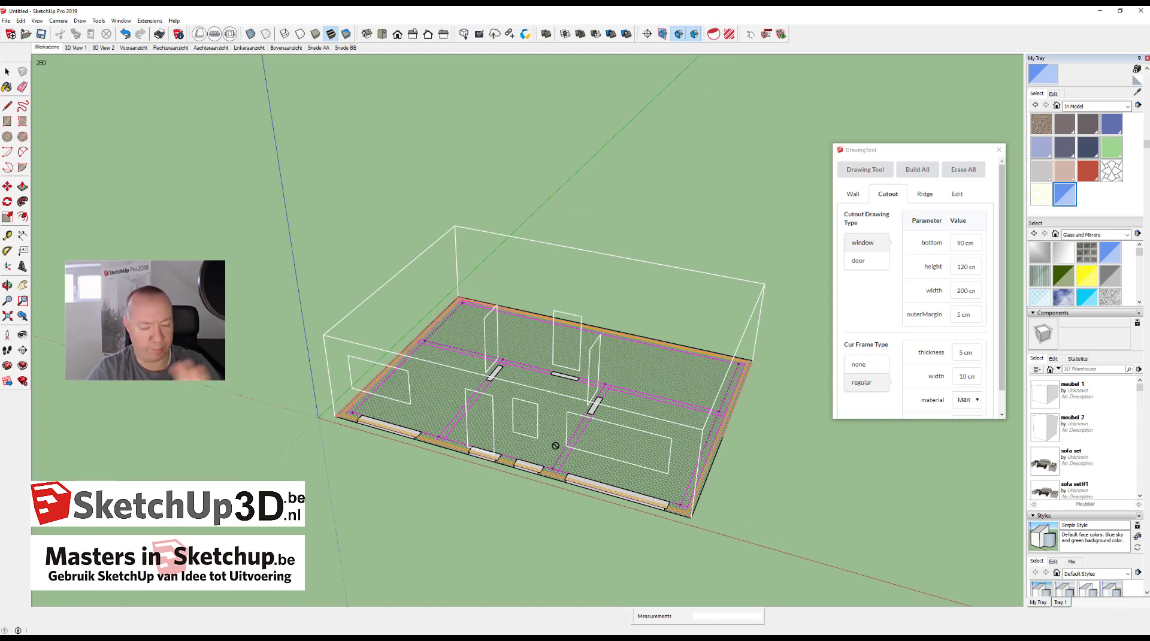
- Draw the 200 cm roof ridge line along the house's centre line
{"action": "left_click", "coordinate": [925, 194]}
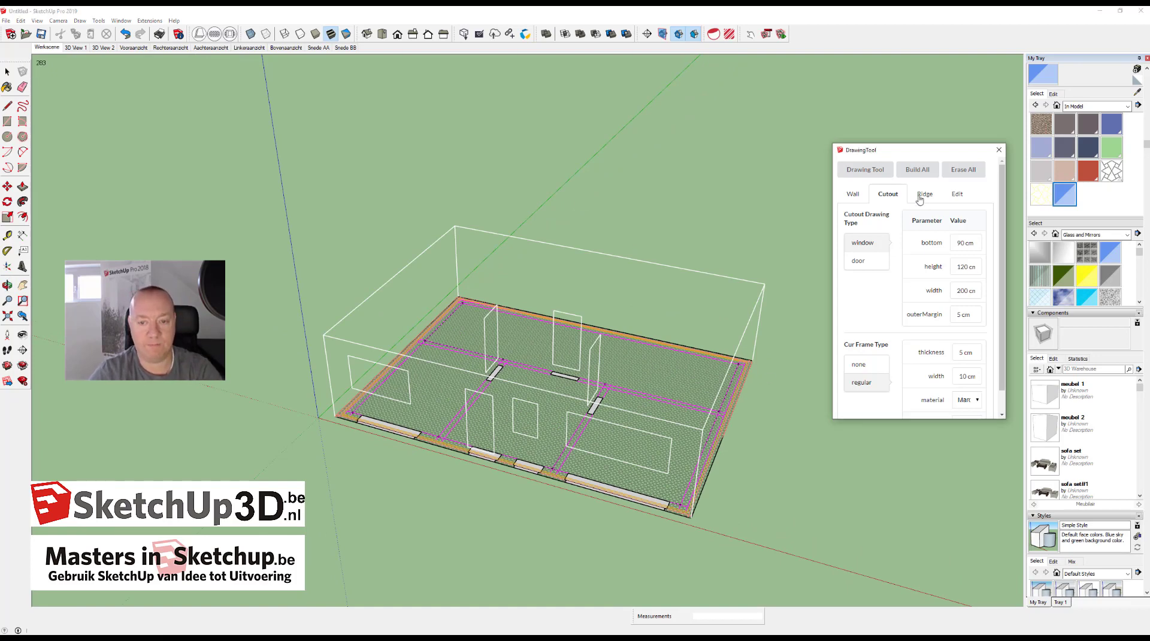
{"action": "middle_click_drag", "start_coordinate": [753, 355], "coordinate": [758, 375]}
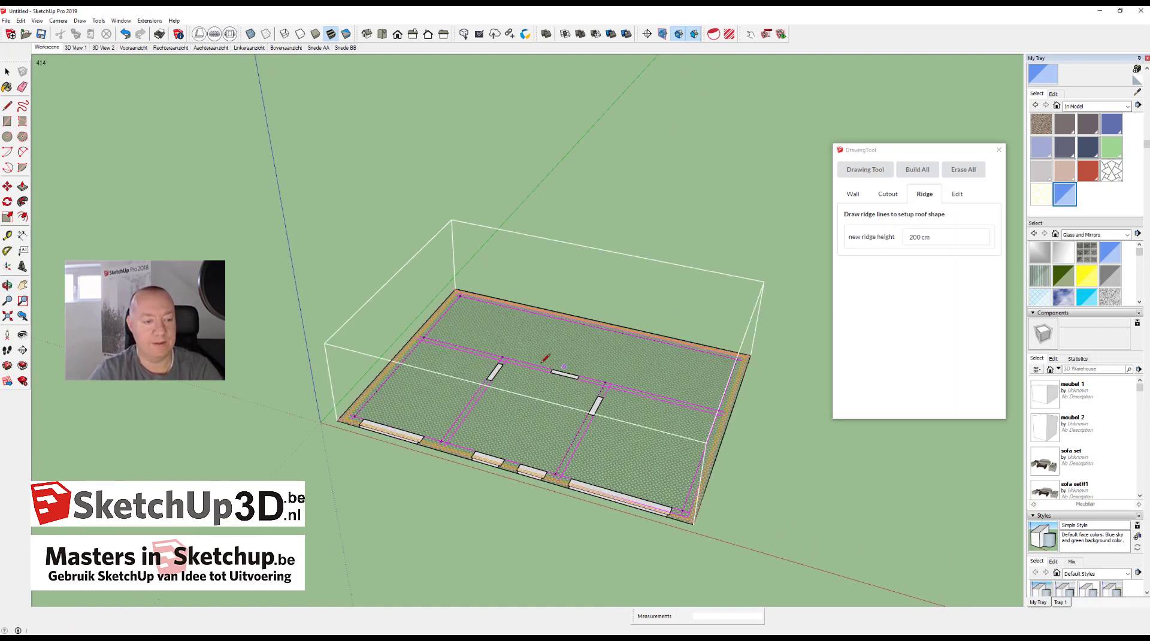
{"action": "left_click", "coordinate": [461, 357]}
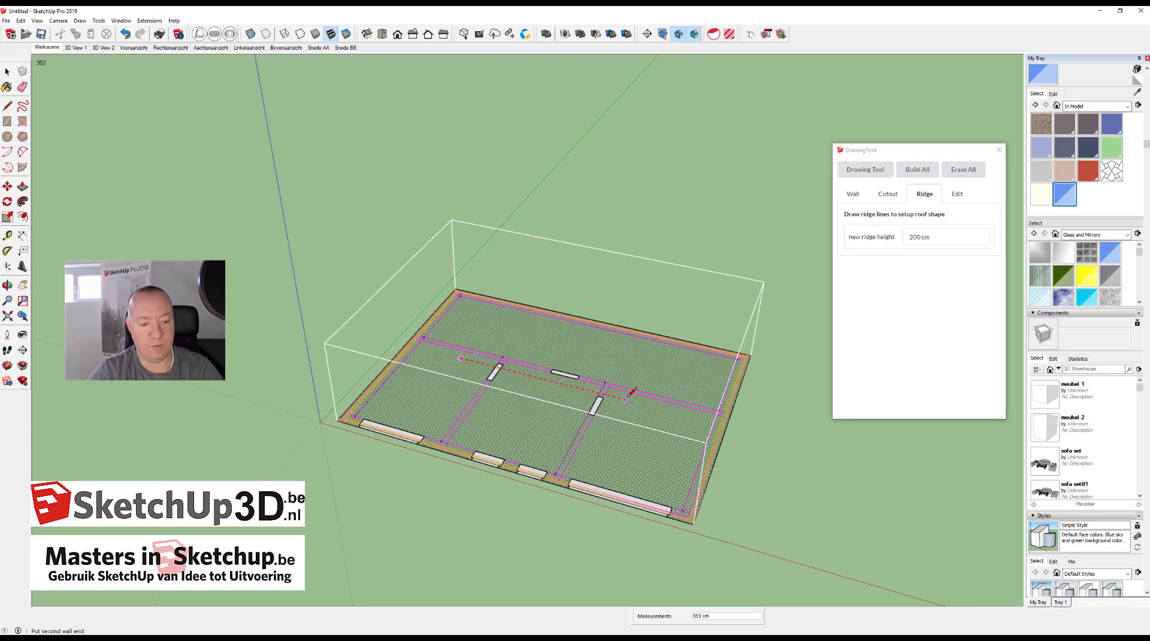
{"action": "left_click", "coordinate": [659, 403]}
{"action": "mouse_move", "coordinate": [660, 373]}
{"action": "middle_mouse_down"}
{"action": "mouse_move", "coordinate": [627, 301]}
{"action": "mouse_move", "coordinate": [597, 346]}
{"action": "mouse_move", "coordinate": [617, 354]}
{"action": "middle_mouse_up"}
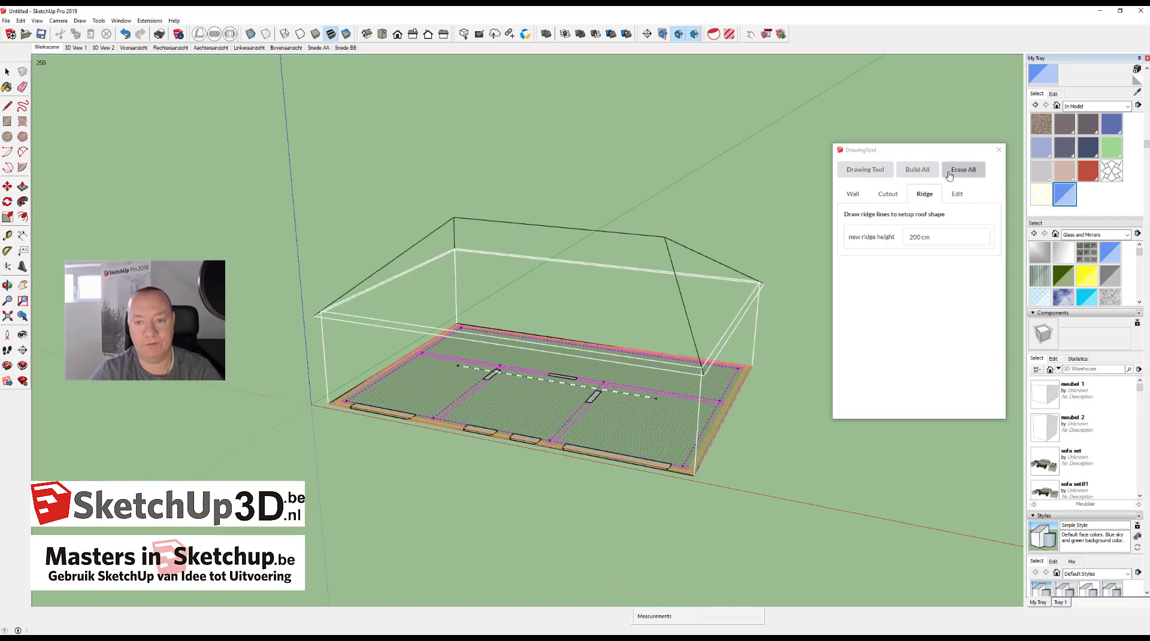
- Run Build All in DrawingTool, then view the built house's front at eye level
{"action": "left_click", "coordinate": [930, 175]}
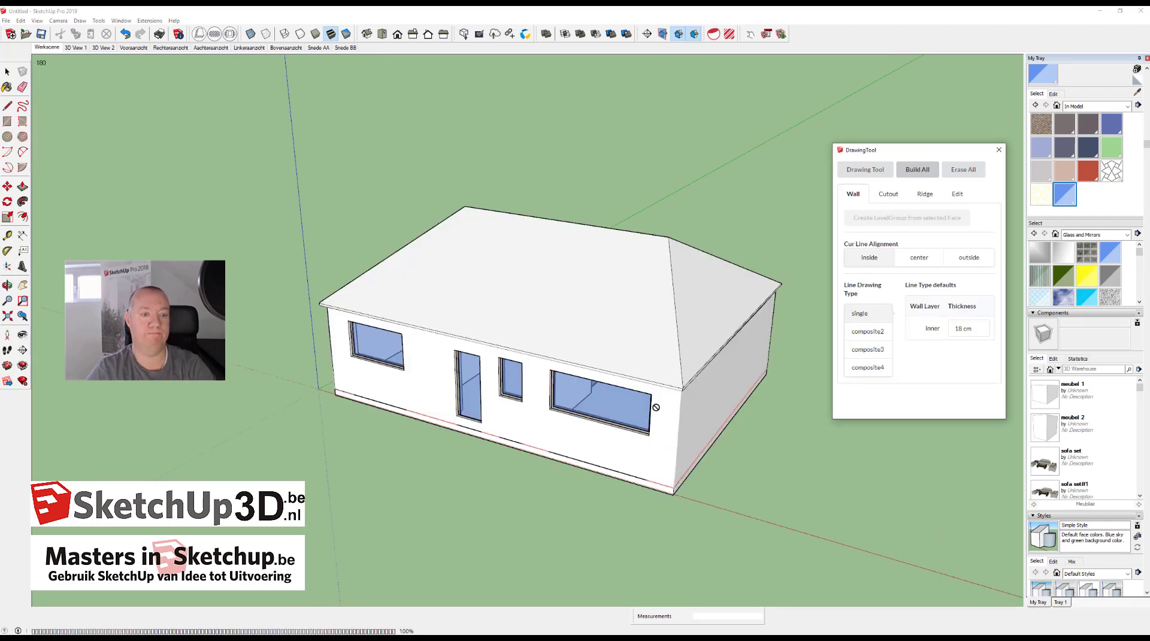
{"action": "mouse_move", "coordinate": [655, 403]}
{"action": "middle_mouse_down"}
{"action": "mouse_move", "coordinate": [811, 268]}
{"action": "mouse_move", "coordinate": [485, 378]}
{"action": "mouse_move", "coordinate": [636, 368]}
{"action": "mouse_move", "coordinate": [607, 392]}
{"action": "mouse_move", "coordinate": [134, 354]}
{"action": "middle_mouse_up"}
{"action": "scroll", "coordinate": [636, 368], "scroll_direction": "up", "scroll_amount": 3}
{"action": "scroll", "coordinate": [635, 368], "scroll_direction": "up", "scroll_amount": 2}
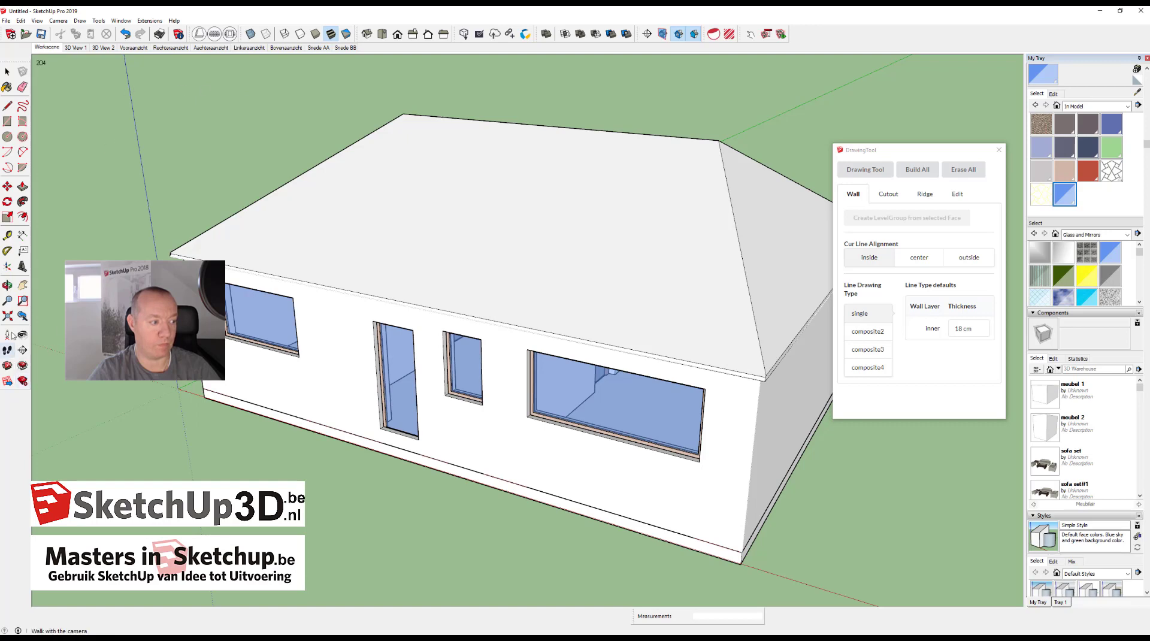
- Place a section plane on the front wall with its default name
{"action": "left_click", "coordinate": [23, 351]}
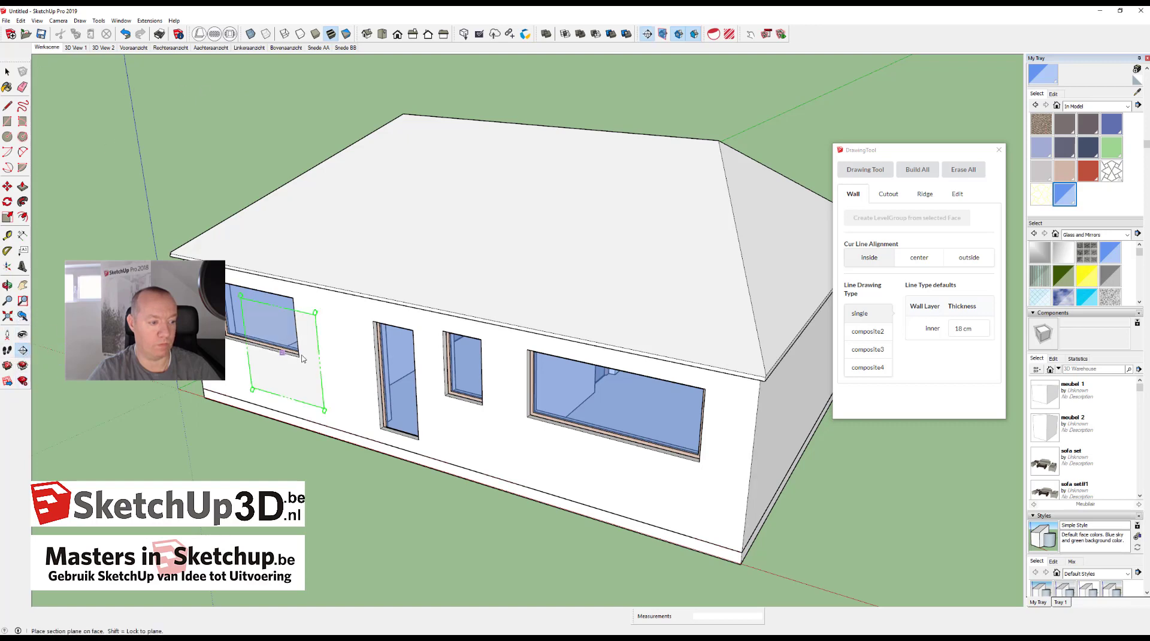
{"action": "left_click", "coordinate": [311, 357]}
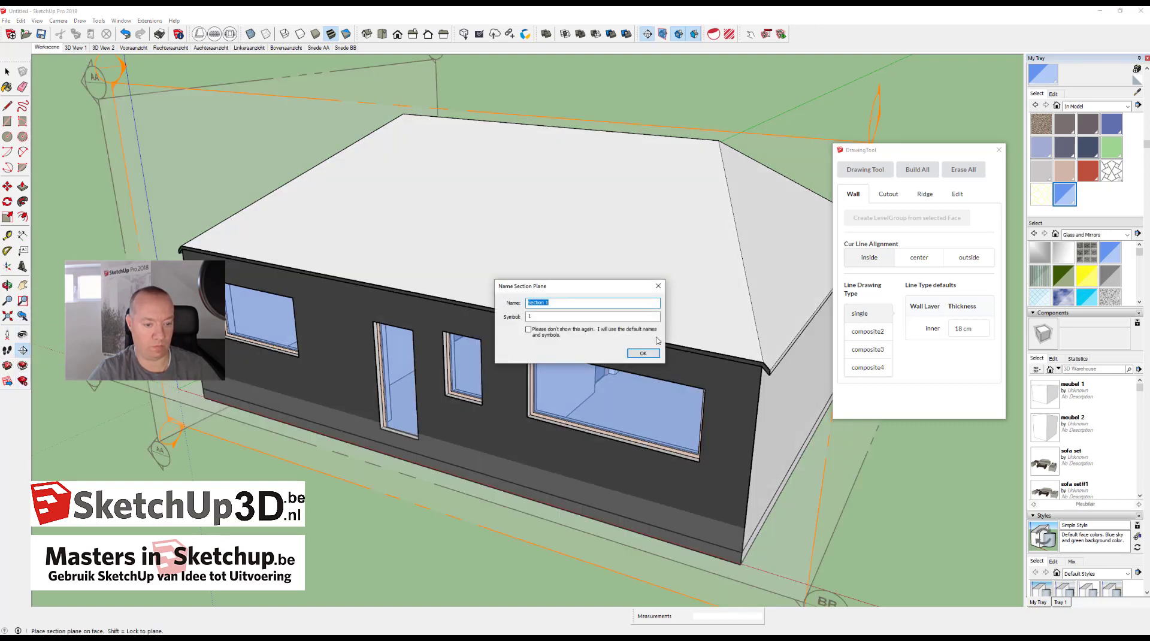
{"action": "left_click", "coordinate": [643, 353]}
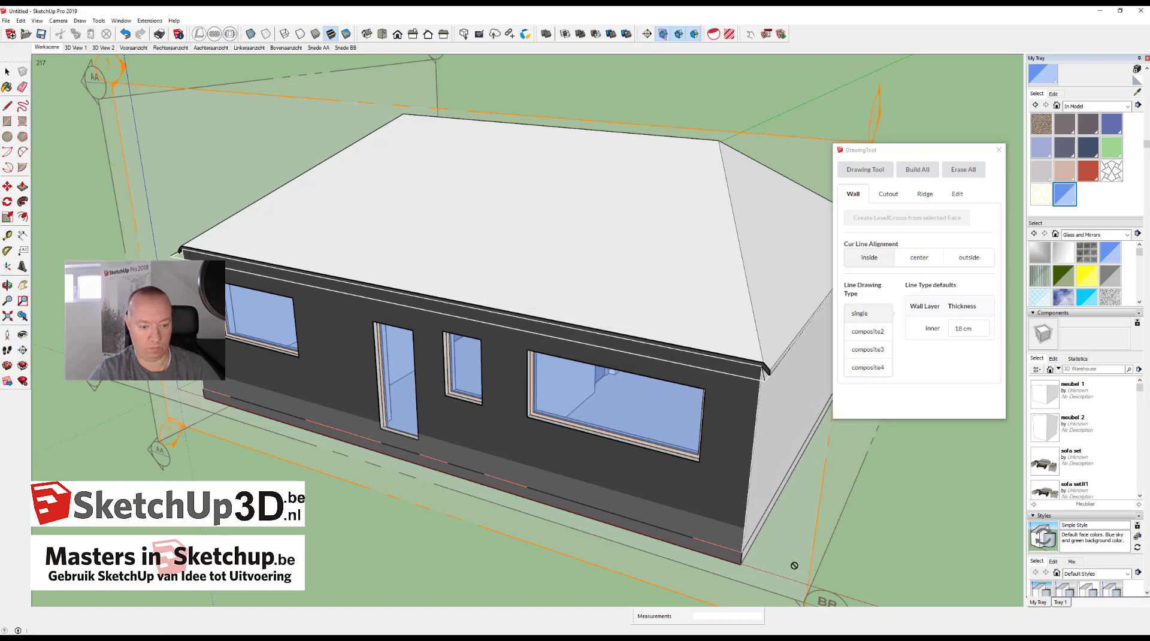
{"action": "key", "text": "space"}
- Move the front section plane into the house to reveal the rooms and doors
{"action": "left_click", "coordinate": [810, 567]}
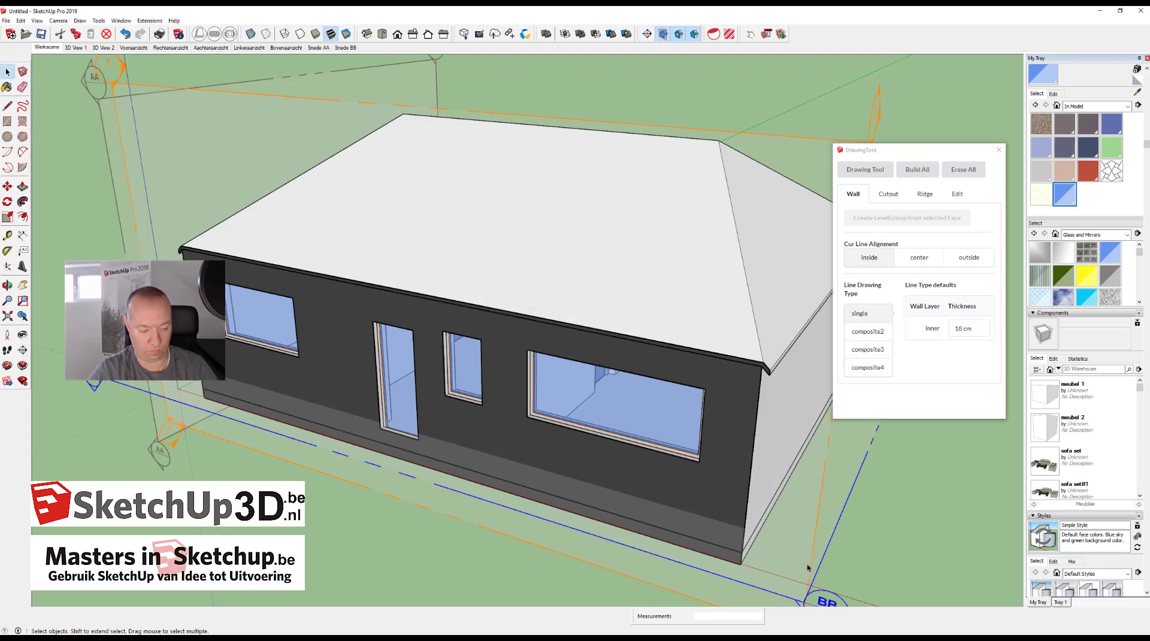
{"action": "middle_click_drag", "start_coordinate": [808, 567], "coordinate": [822, 563]}
{"action": "left_click", "coordinate": [791, 598]}
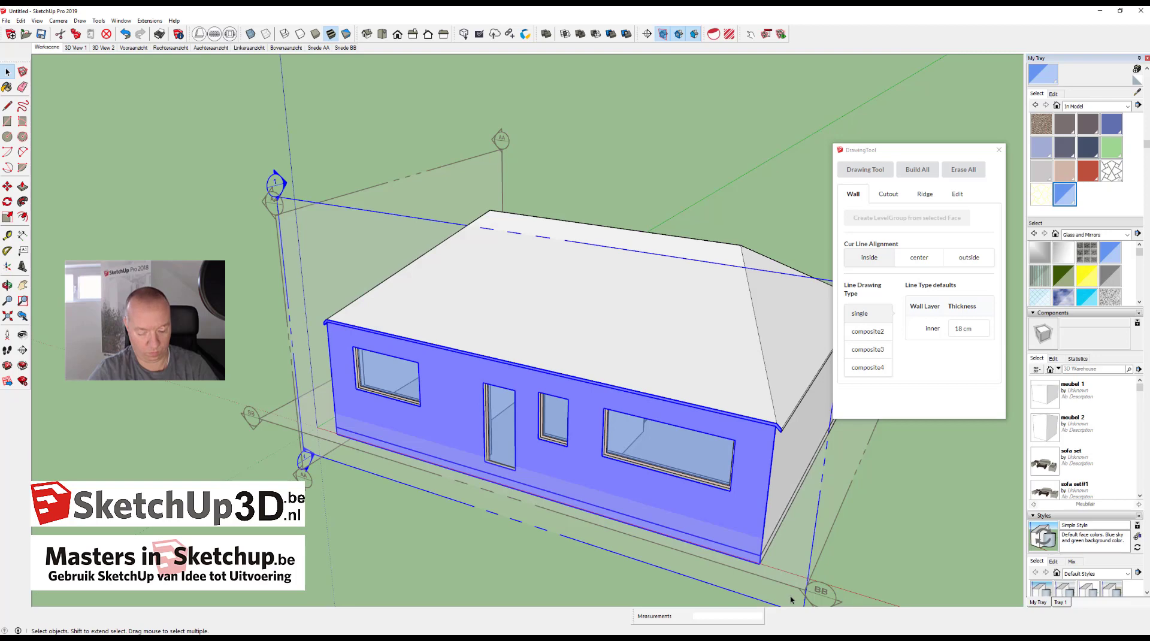
{"action": "key", "text": "m"}
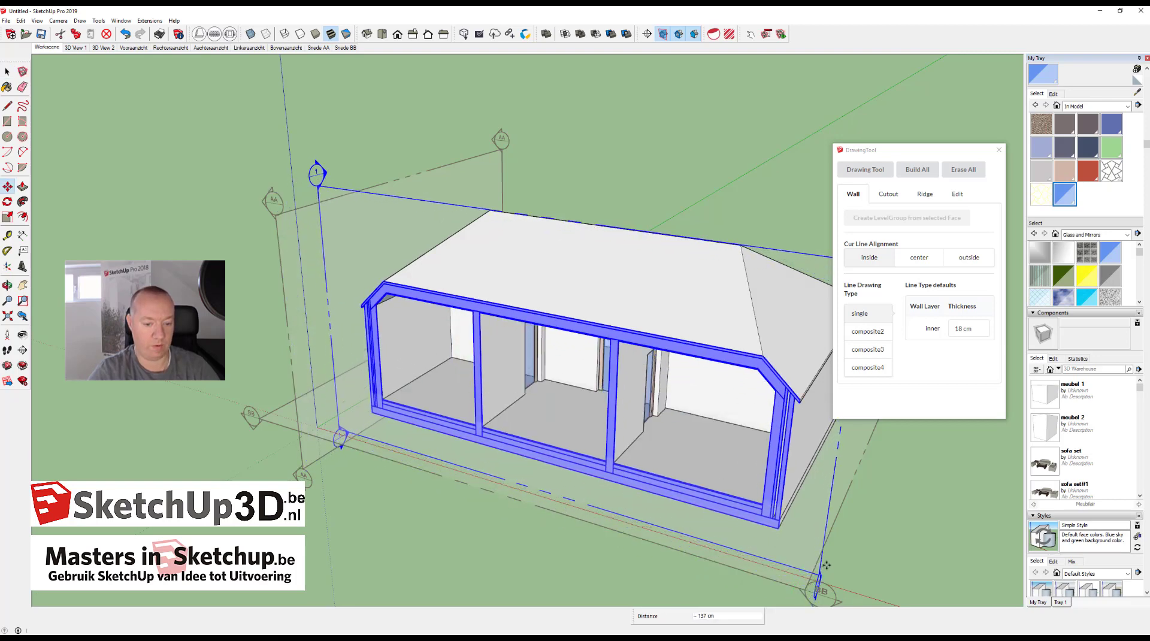
{"action": "scroll", "coordinate": [828, 483], "scroll_direction": "up", "scroll_amount": 2}
{"action": "scroll", "coordinate": [827, 483], "scroll_direction": "up", "scroll_amount": 3}
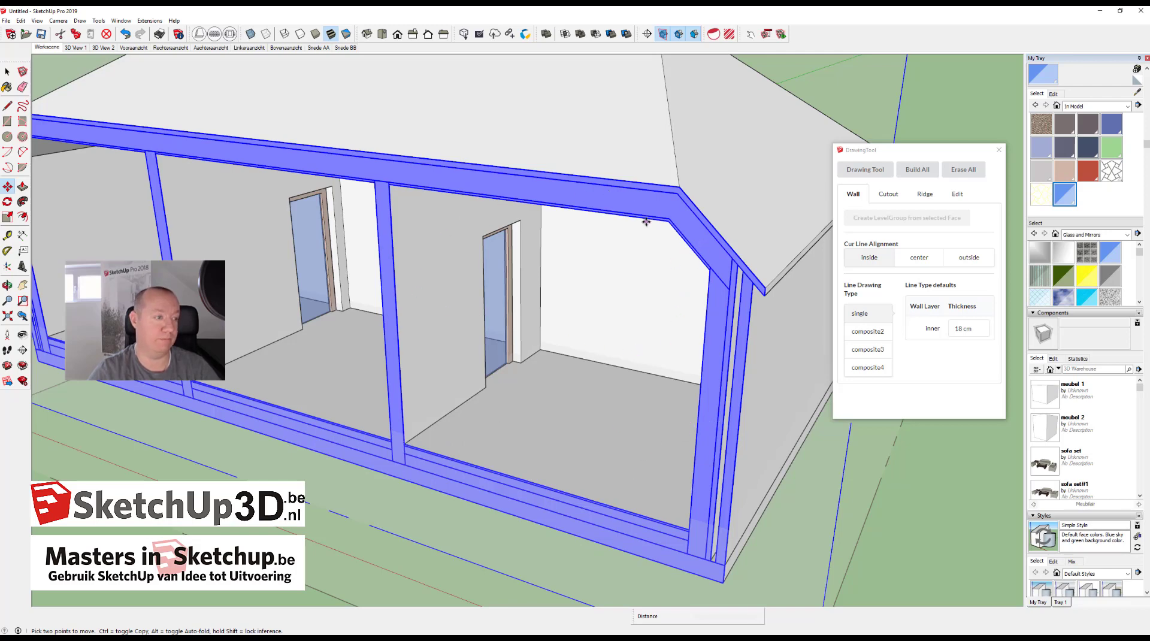
{"action": "scroll", "coordinate": [646, 223], "scroll_direction": "down", "scroll_amount": 3}
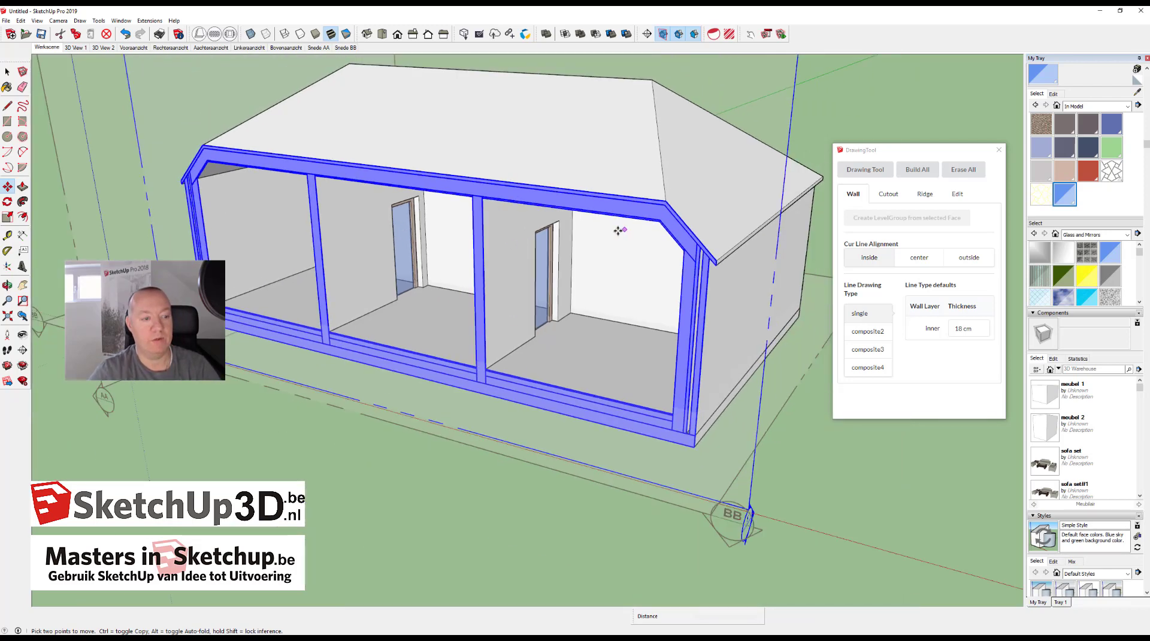
{"action": "middle_click_drag", "start_coordinate": [619, 226], "coordinate": [599, 265]}
{"action": "scroll", "coordinate": [608, 285], "scroll_direction": "up", "scroll_amount": 2}
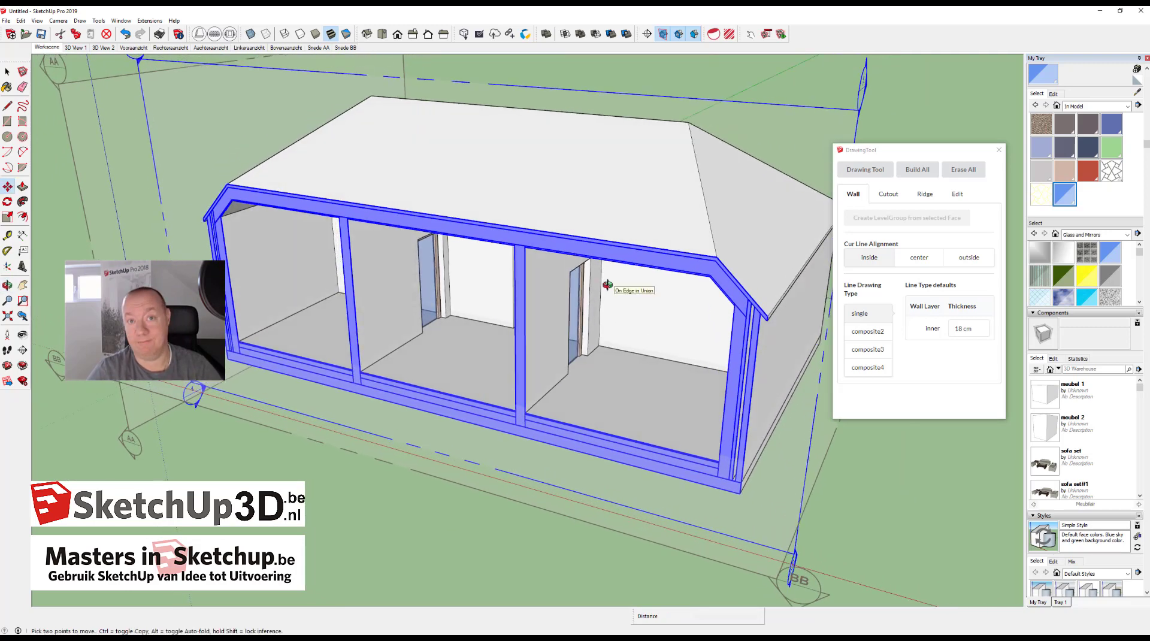